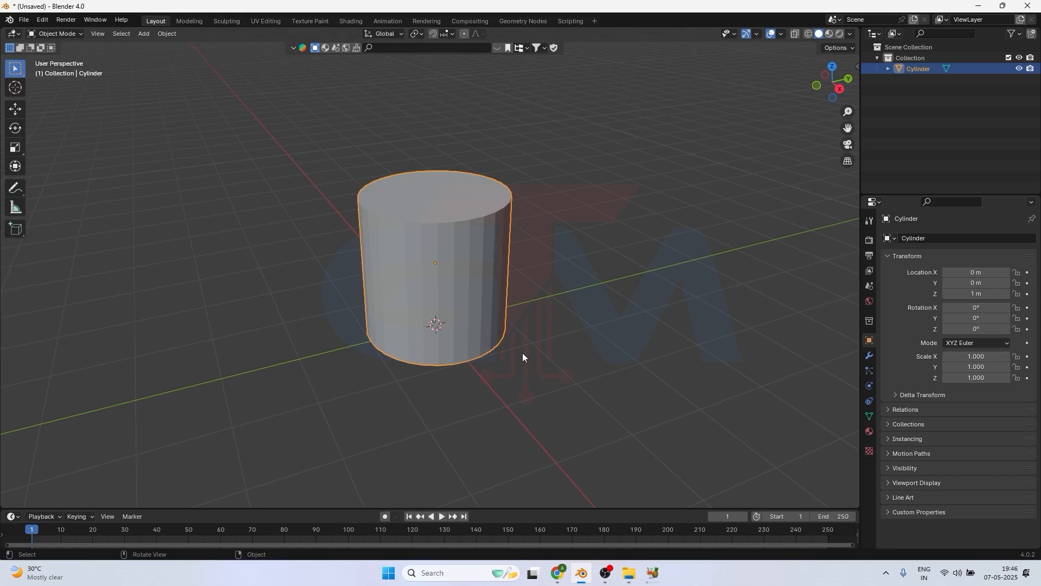
Step: Delete the cylinder's UVMap and check its material slots
key(alt+Tab)
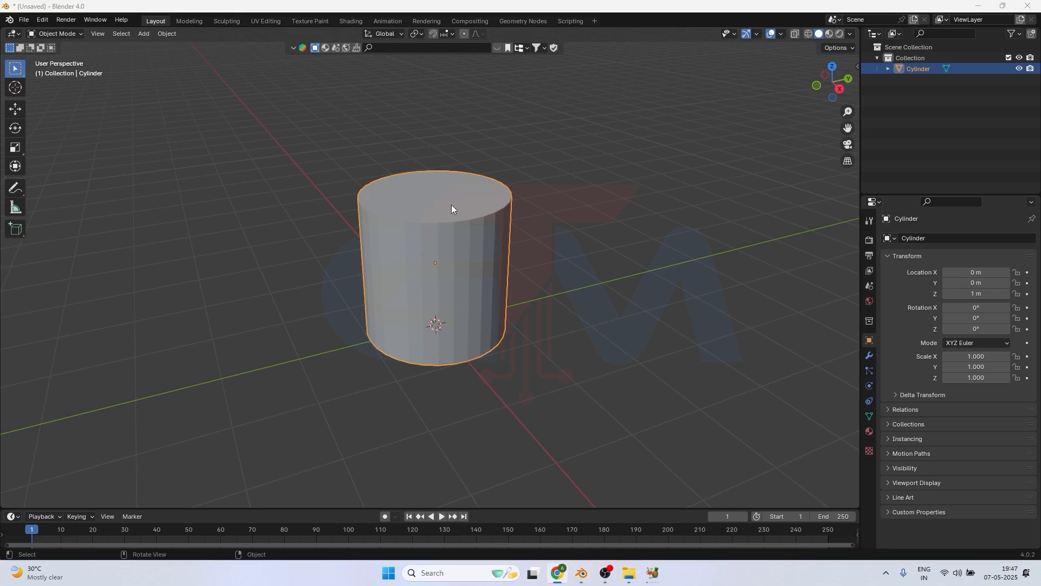
middle_drag(466, 225, 424, 282)
scroll(429, 266, up, 2)
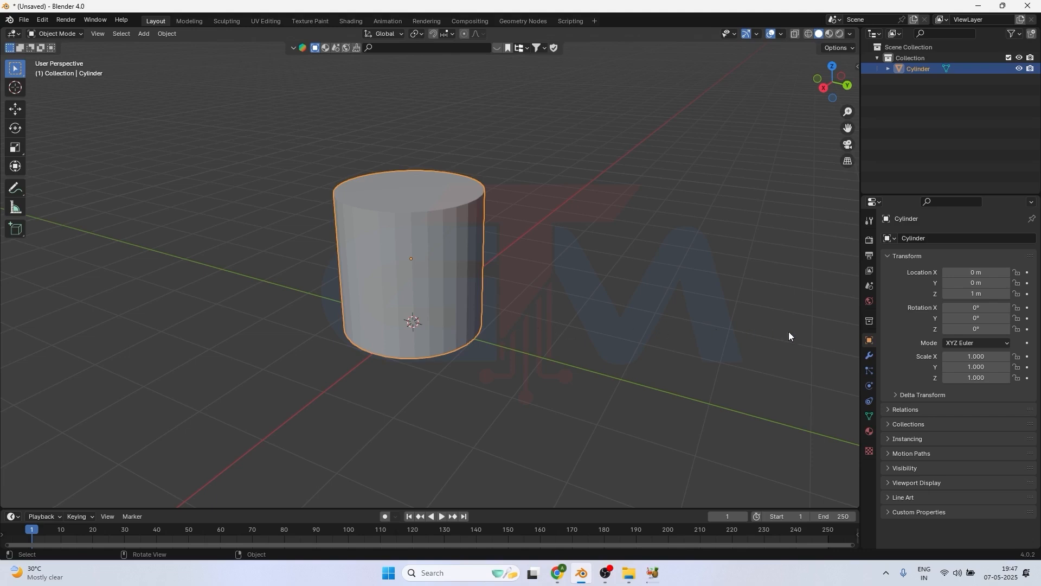
click(869, 416)
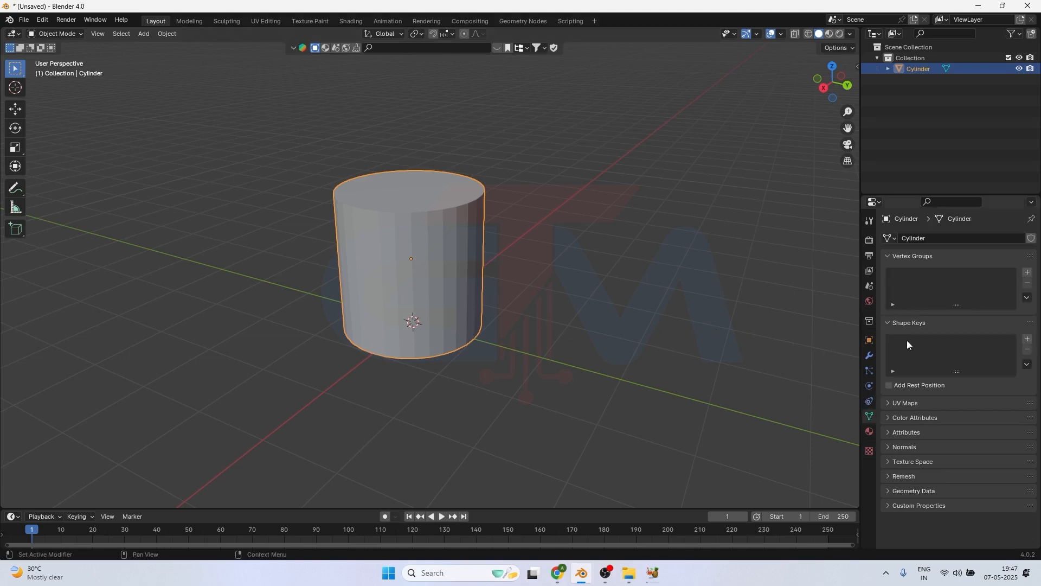
click(890, 406)
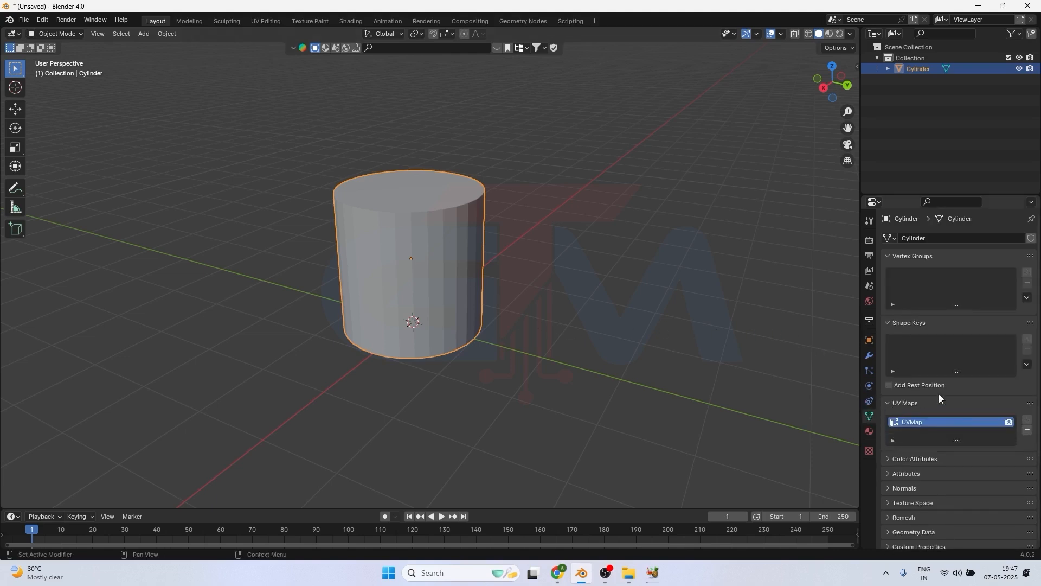
click(1027, 431)
click(871, 431)
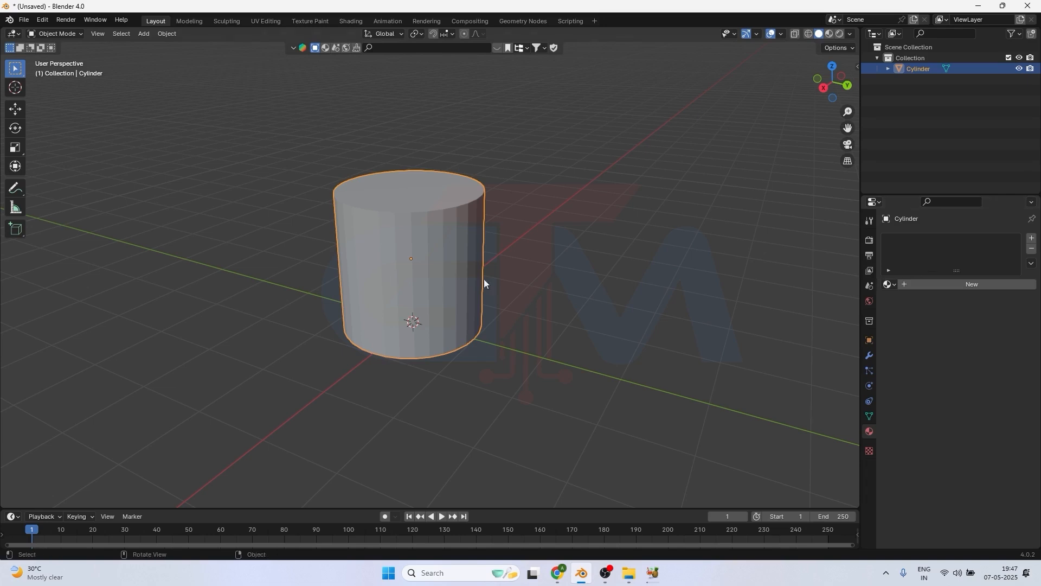
click(870, 416)
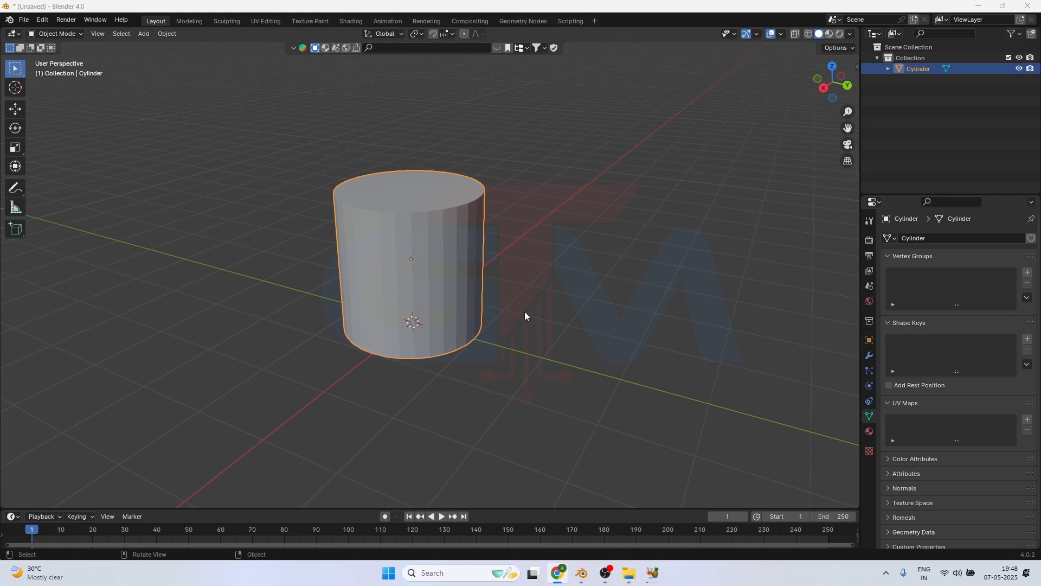
Step: Switch the cylinder to Vertex Paint mode and set the viewport shading to Solid
scroll(525, 311, down, 2)
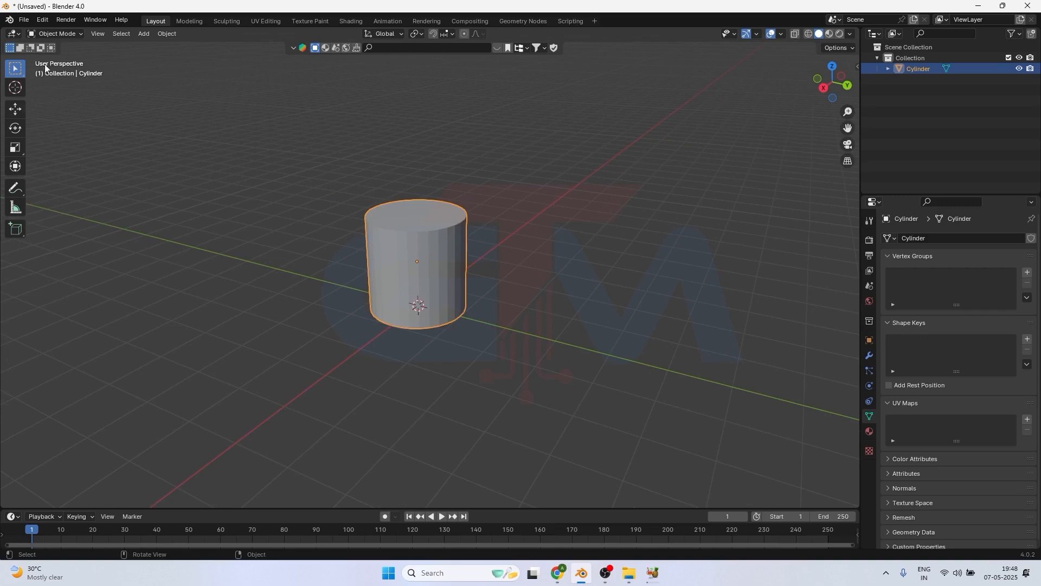
click(60, 32)
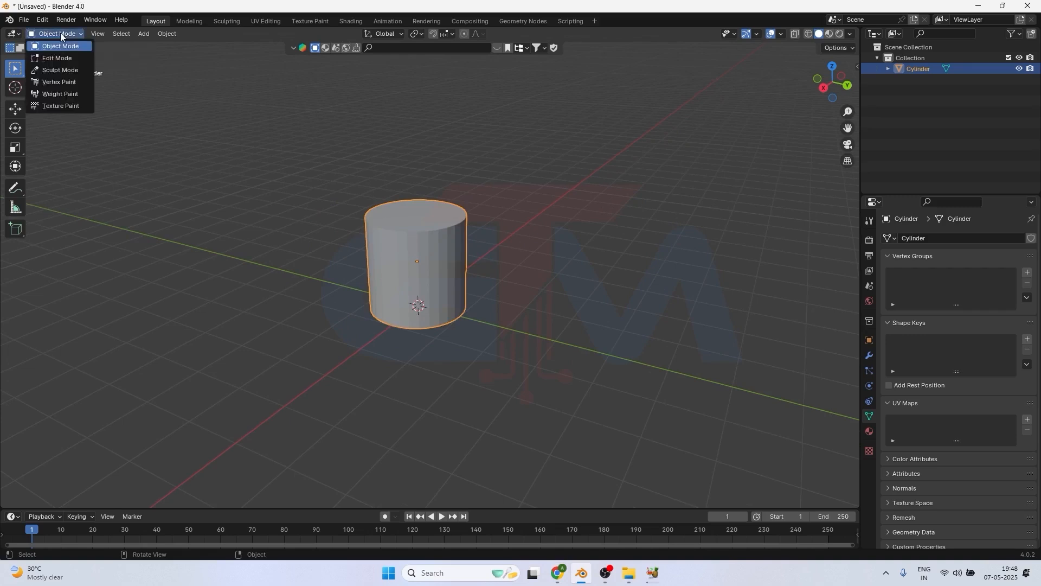
click(63, 83)
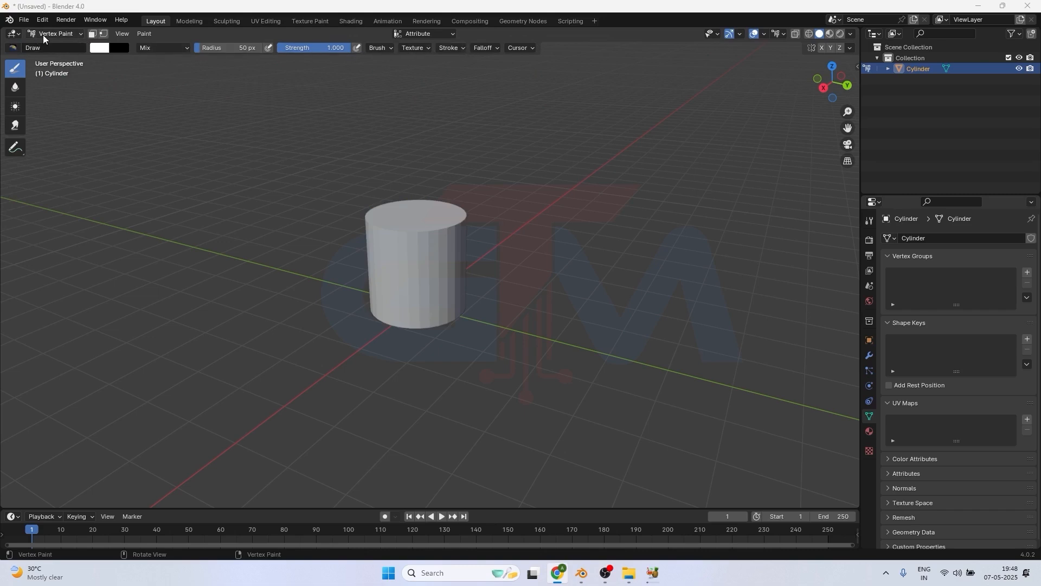
scroll(667, 108, up, 2)
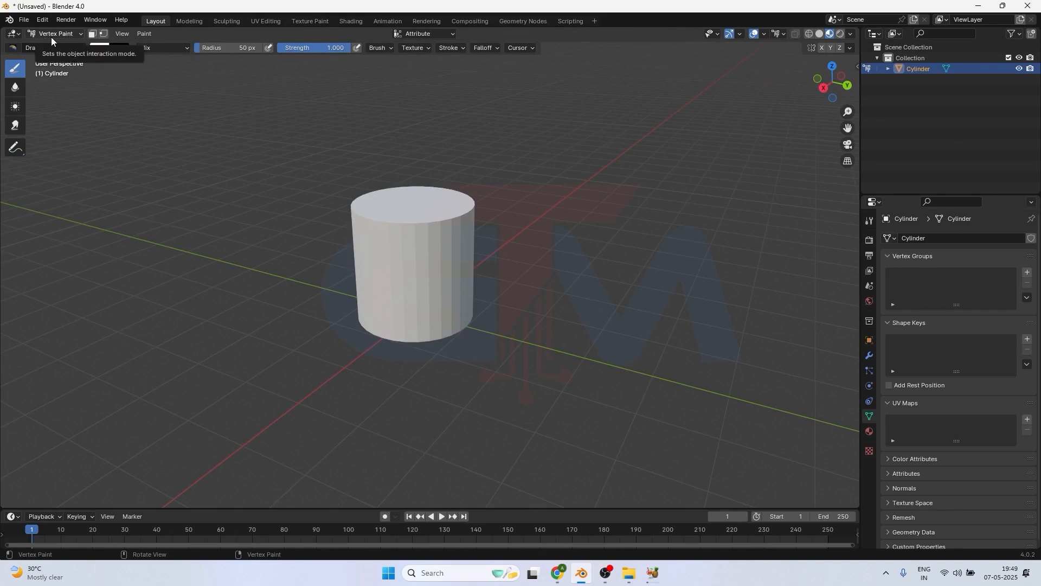
click(818, 35)
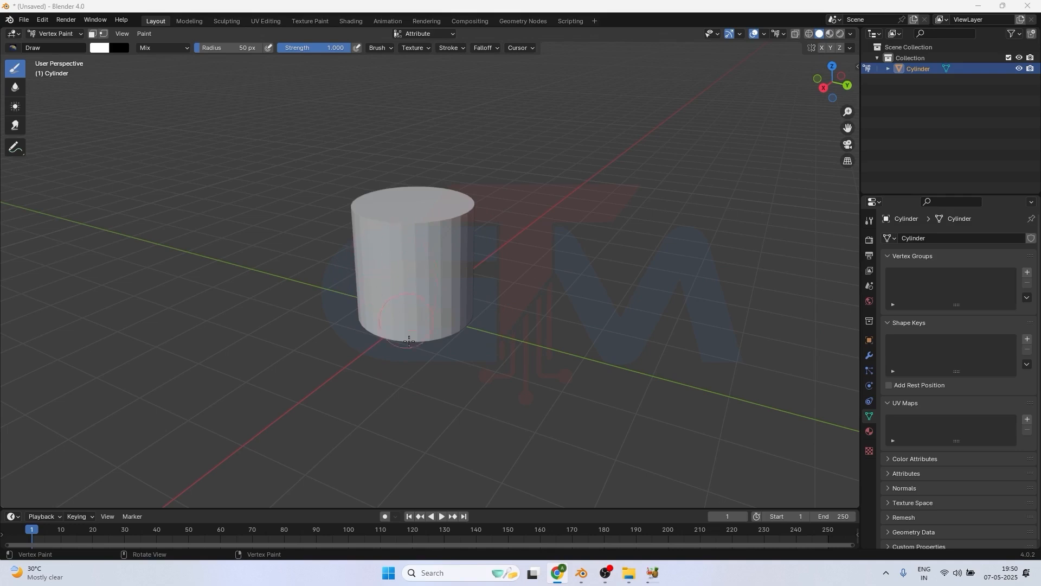
Step: Try the face and vertex selection masks for painting and leave the face Paint Mask enabled
click(92, 36)
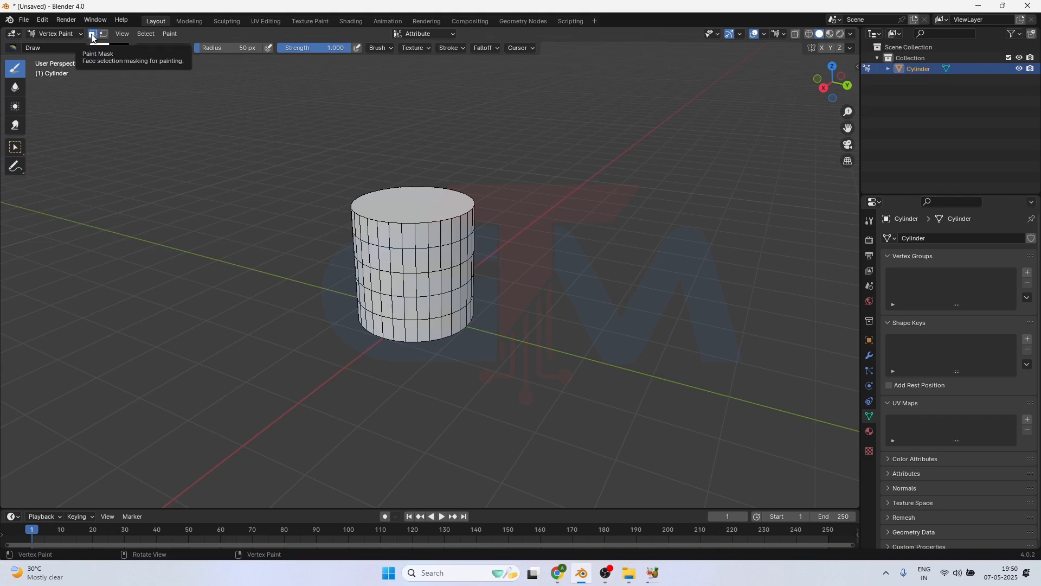
click(105, 38)
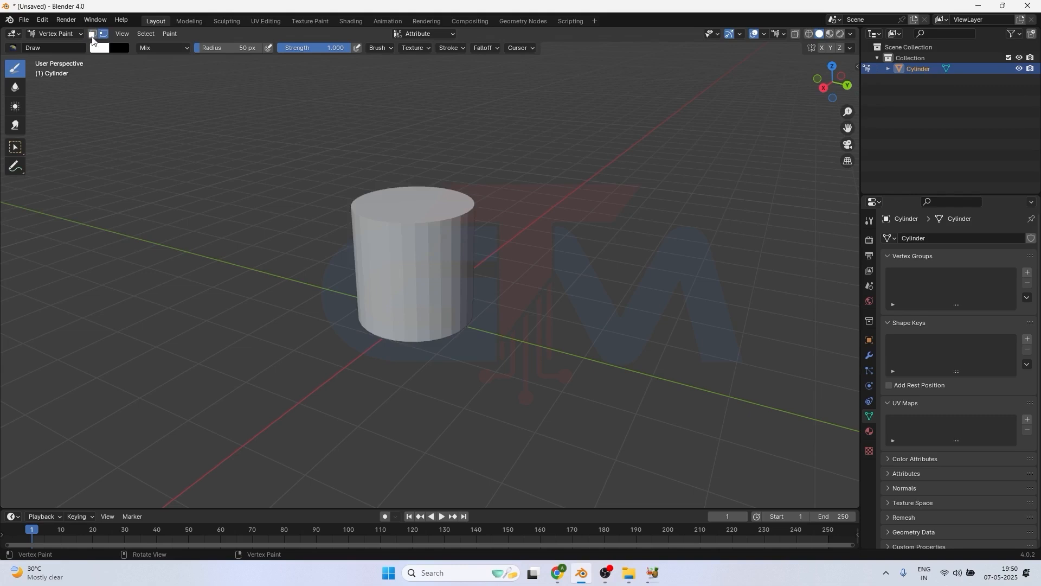
click(92, 37)
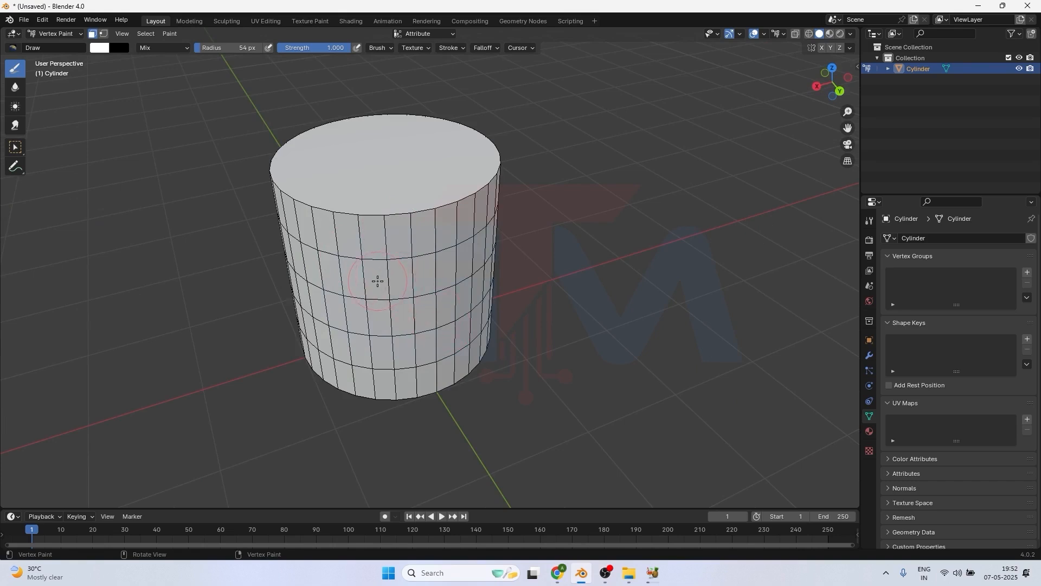
Step: Try selecting four adjacent faces in the cylinder's top side row and face loops in the rows below
shift+click(377, 246)
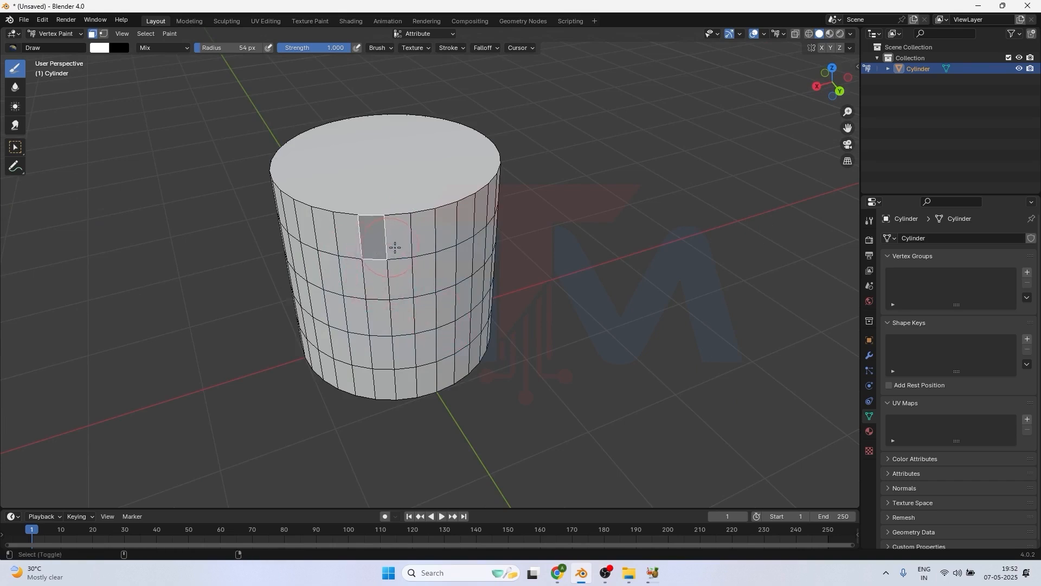
shift+click(398, 244)
shift+click(423, 248)
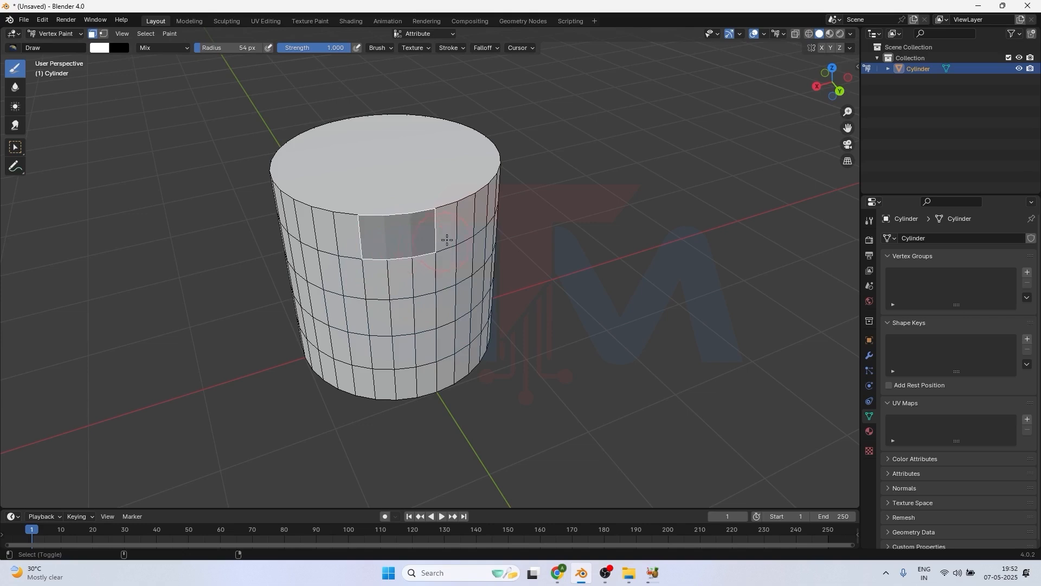
shift+click(447, 238)
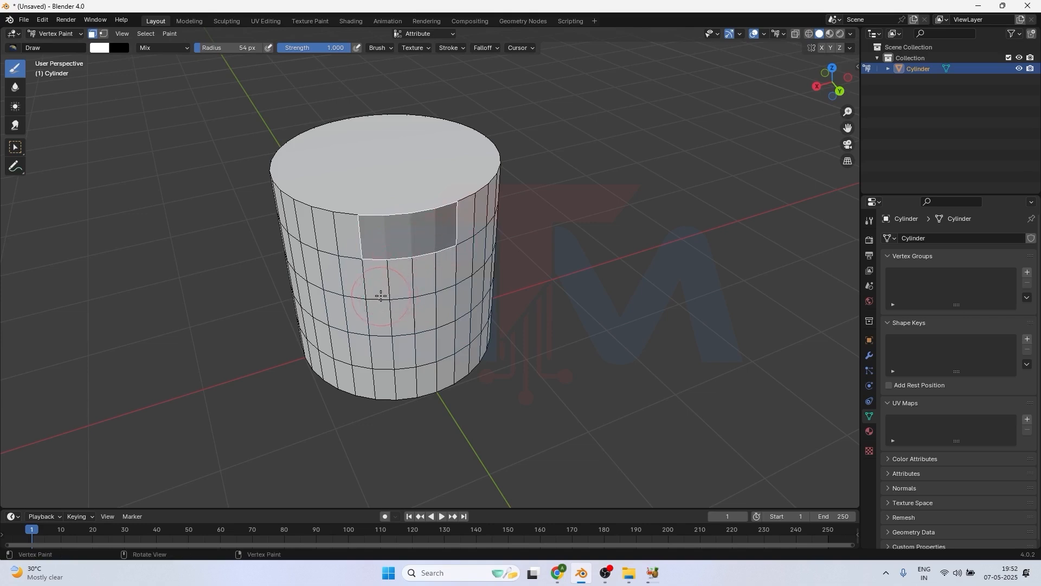
alt+click(379, 319)
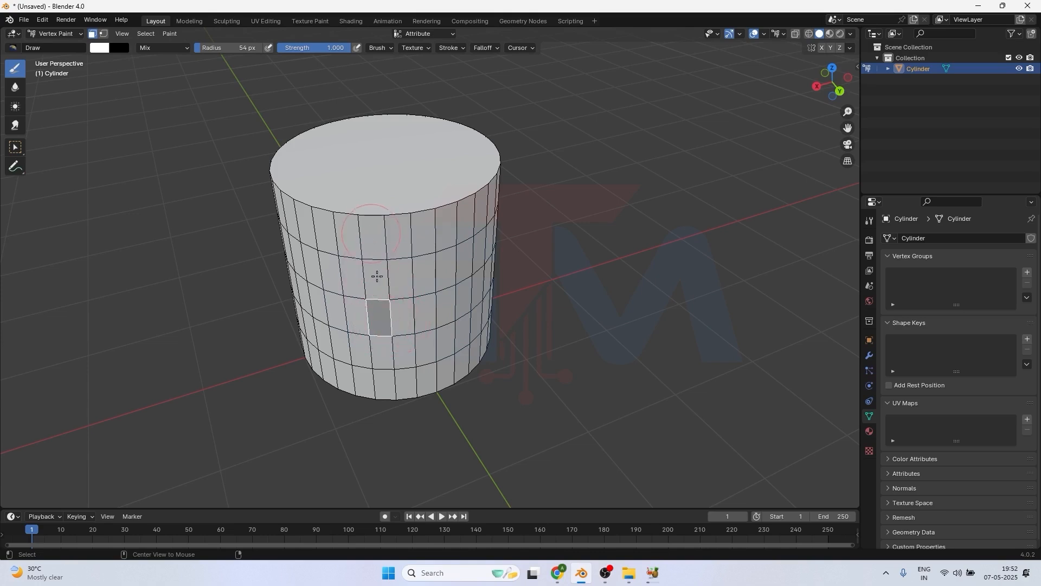
alt+click(422, 271)
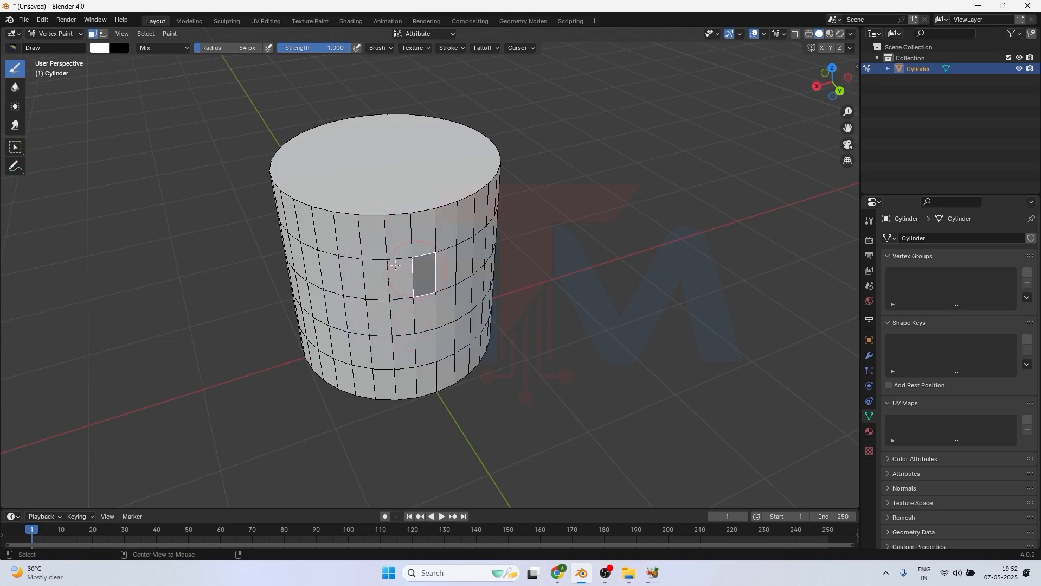
Step: Select three adjacent faces in the top side row and paint them red with hue 0.964, saturation 1.000 and value 1.000
alt+click(369, 251)
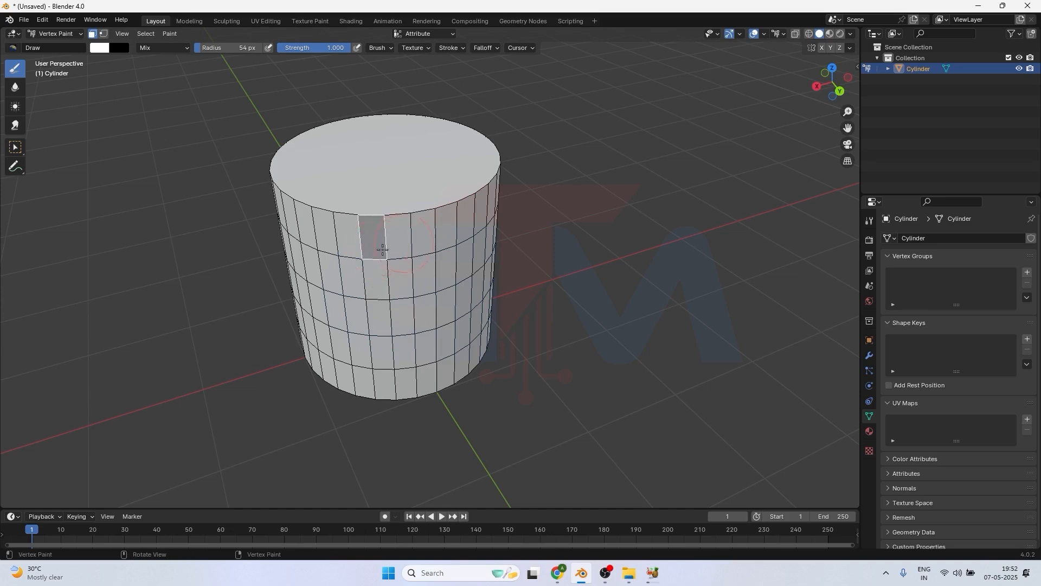
shift+click(414, 245)
shift+click(423, 238)
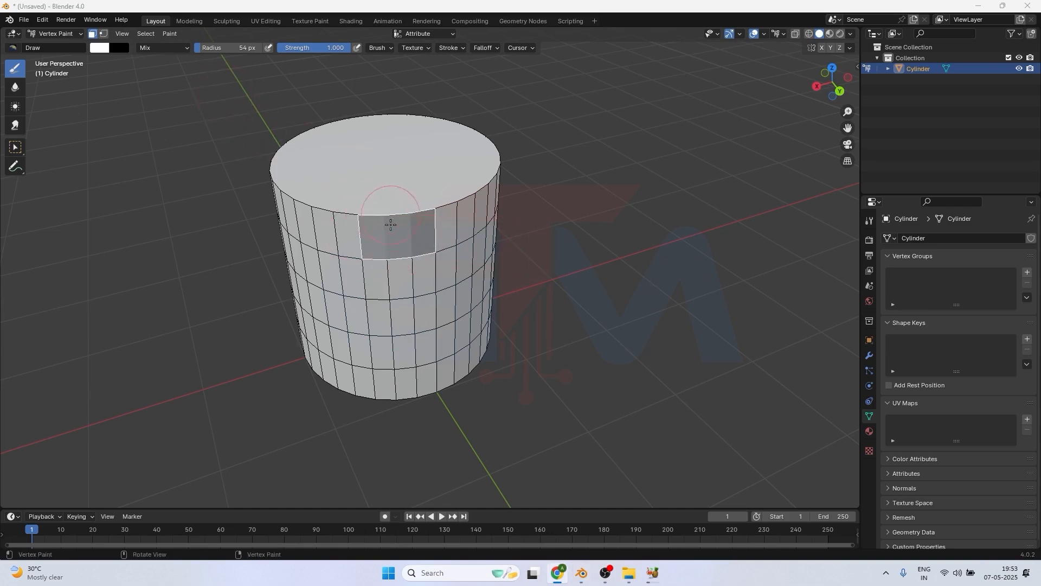
scroll(363, 238, up, 4)
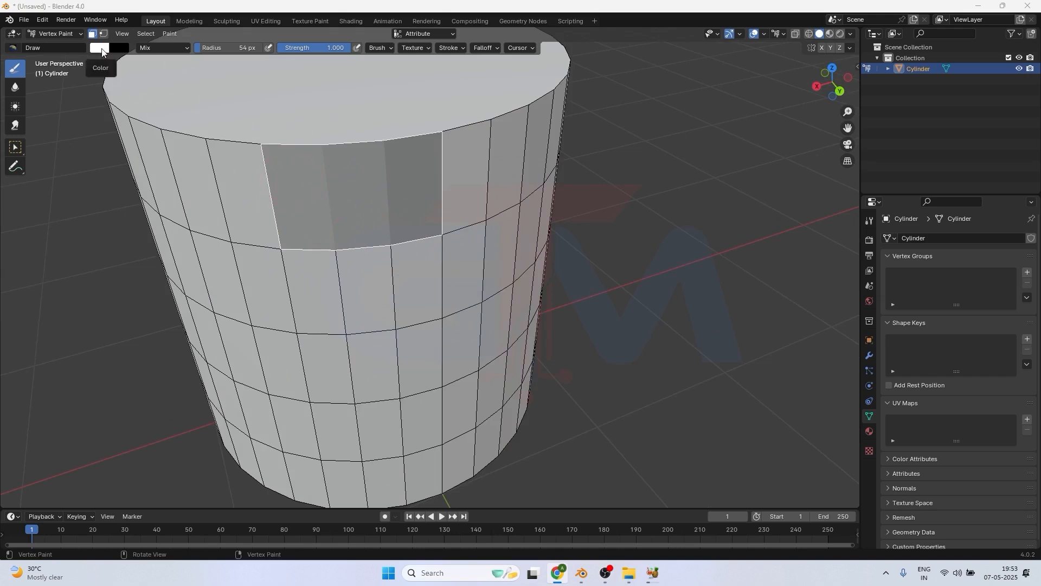
click(100, 47)
drag(160, 99, 98, 87)
drag(173, 142, 164, 147)
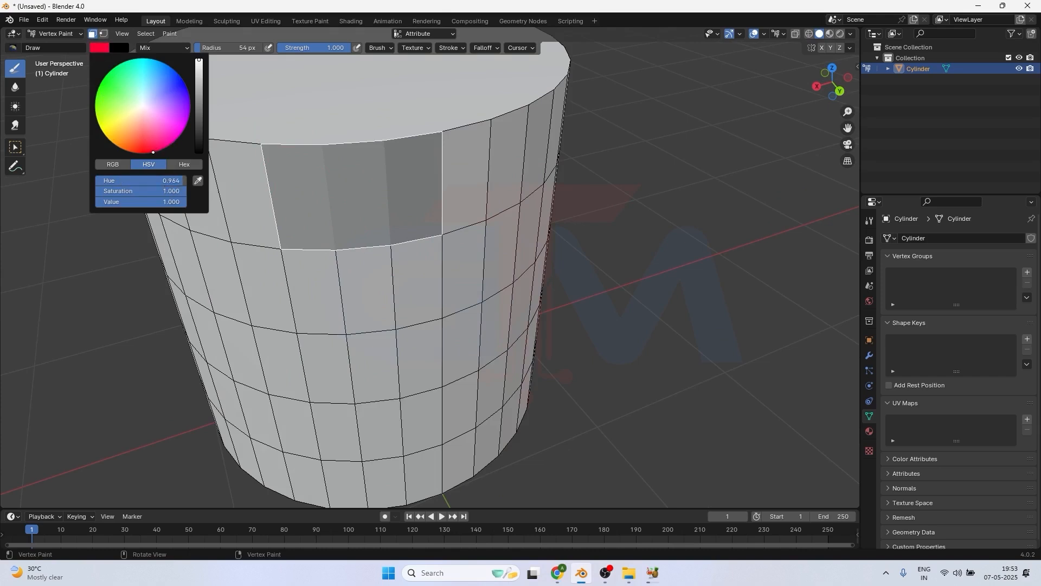
mouse_move(274, 154)
mouse_down()
mouse_move(288, 239)
mouse_move(404, 239)
mouse_move(418, 226)
mouse_move(405, 223)
mouse_move(440, 234)
mouse_move(431, 138)
mouse_move(331, 148)
mouse_move(303, 163)
mouse_move(402, 217)
mouse_move(337, 211)
mouse_up()
key(alt+Tab)
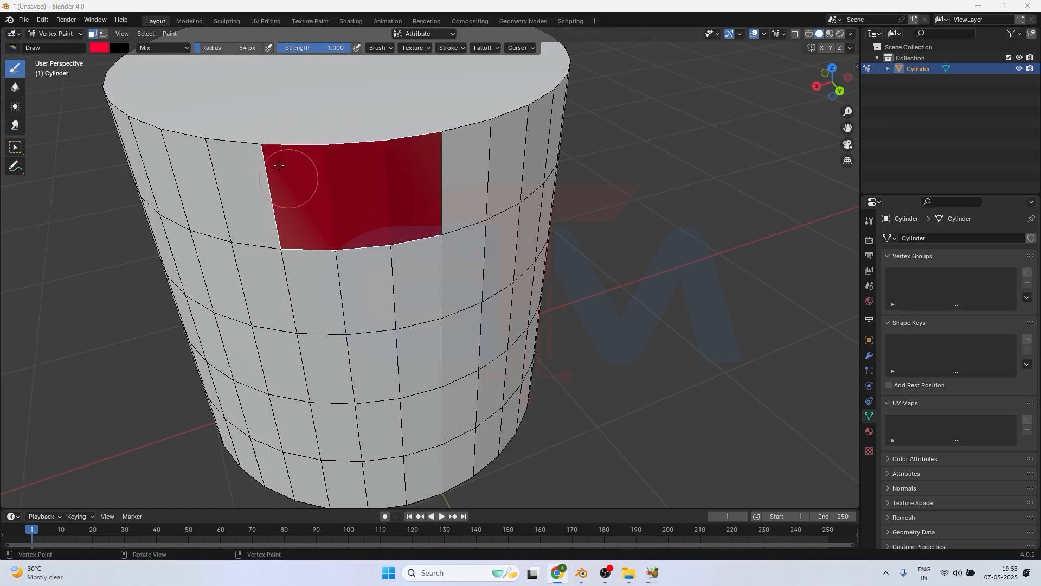
Step: Add the six faces below in the third and fourth side rows to the selection and paint them red
shift+click(324, 370)
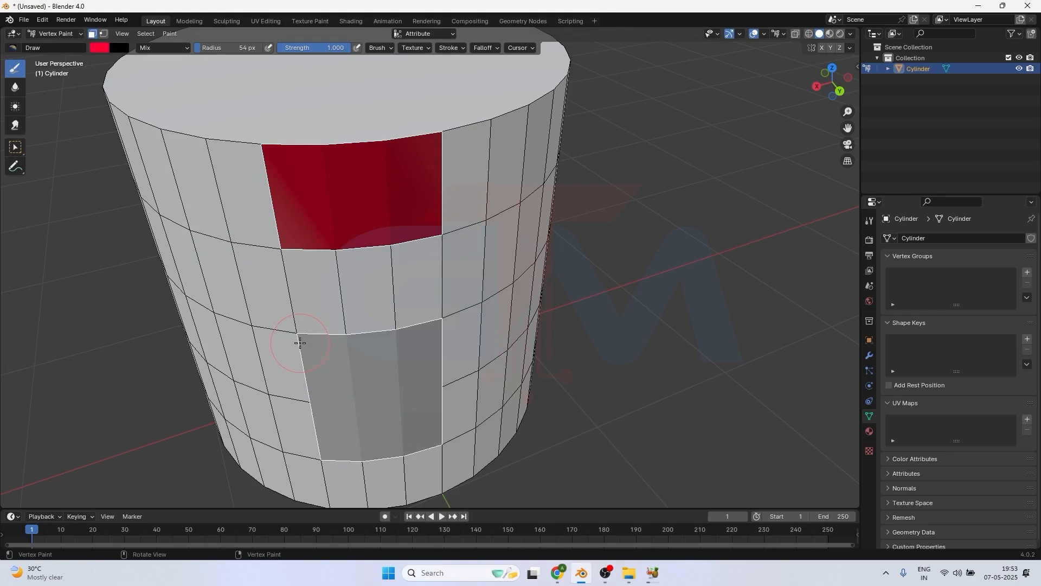
drag(303, 348, 305, 342)
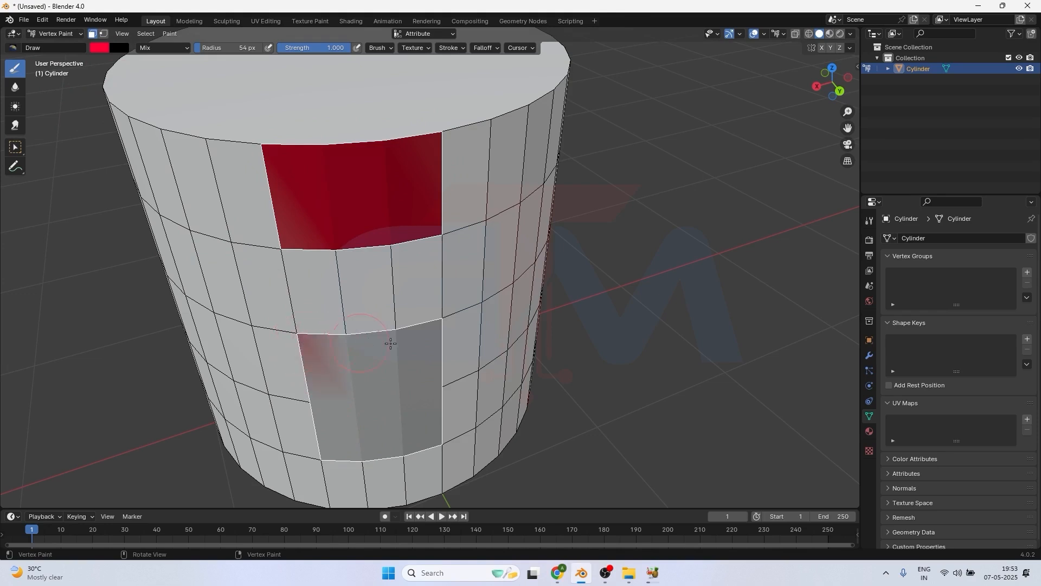
drag(401, 337, 396, 335)
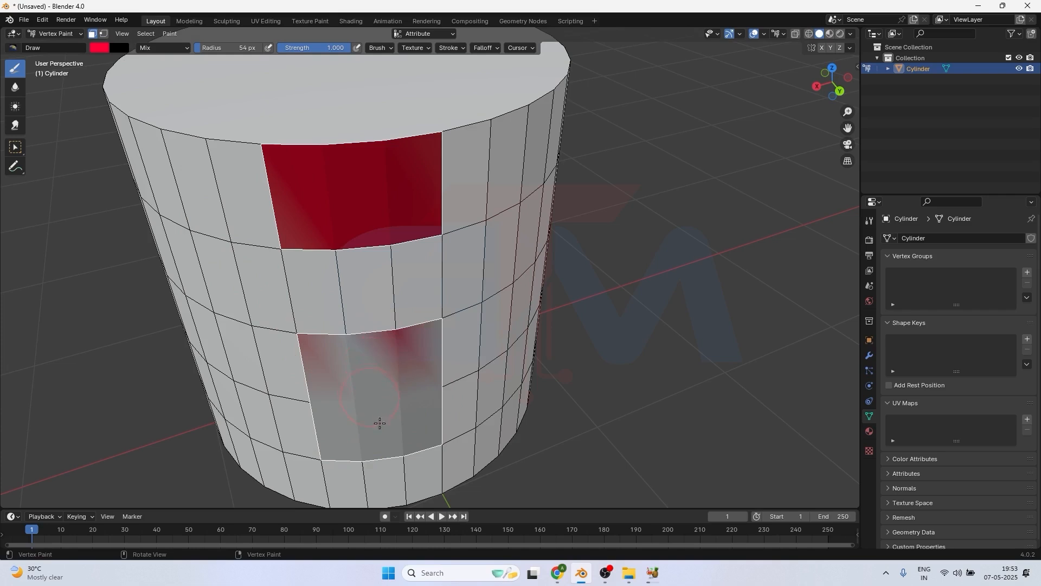
scroll(383, 434, up, 2)
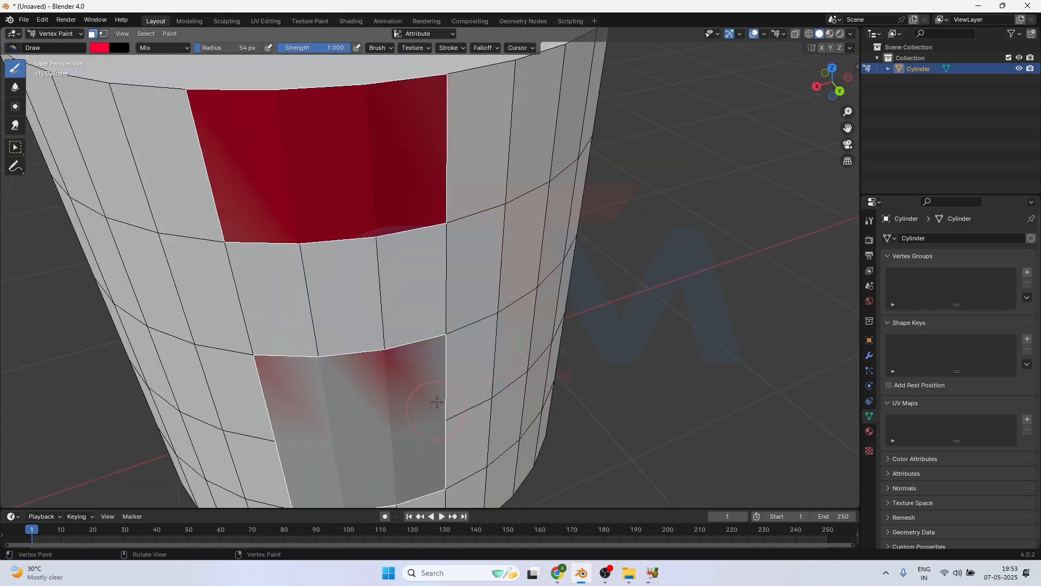
middle_drag(428, 406, 400, 419)
scroll(352, 452, down, 4)
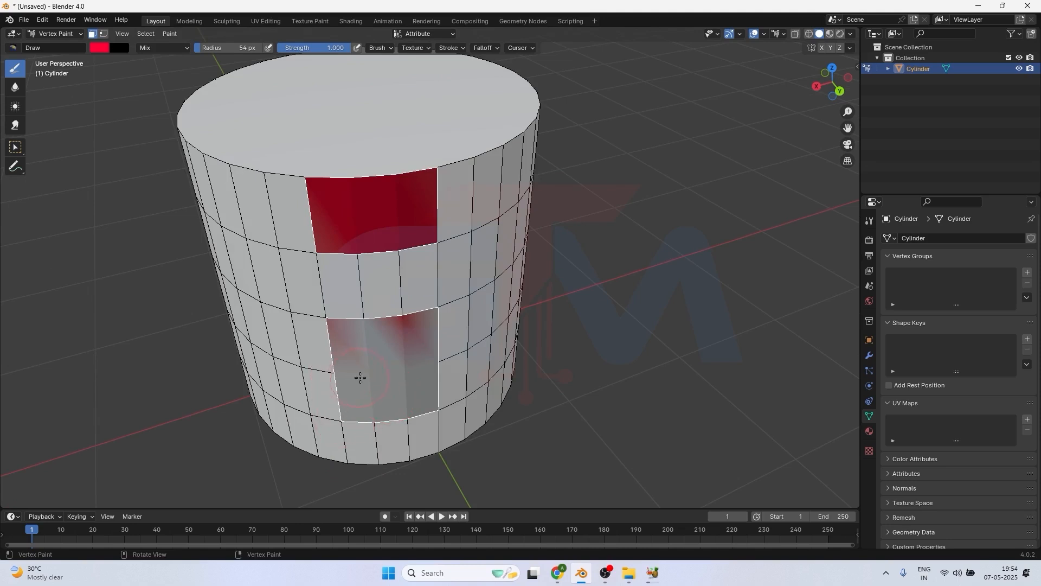
click(344, 418)
drag(373, 421, 369, 380)
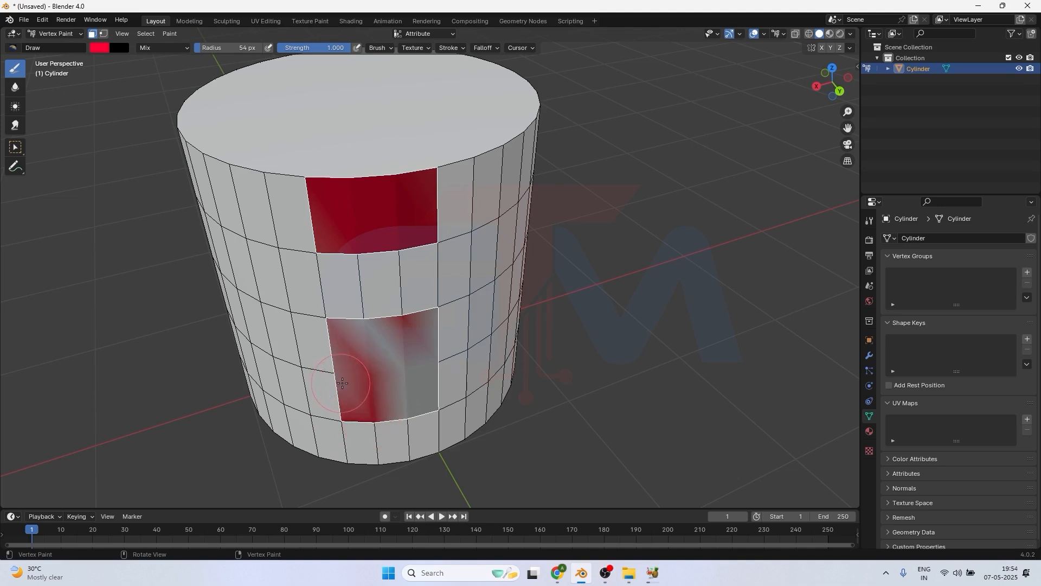
mouse_move(403, 374)
mouse_down()
mouse_move(382, 396)
mouse_move(404, 328)
mouse_move(381, 344)
mouse_move(399, 353)
mouse_move(377, 380)
mouse_move(398, 333)
mouse_move(367, 322)
mouse_up()
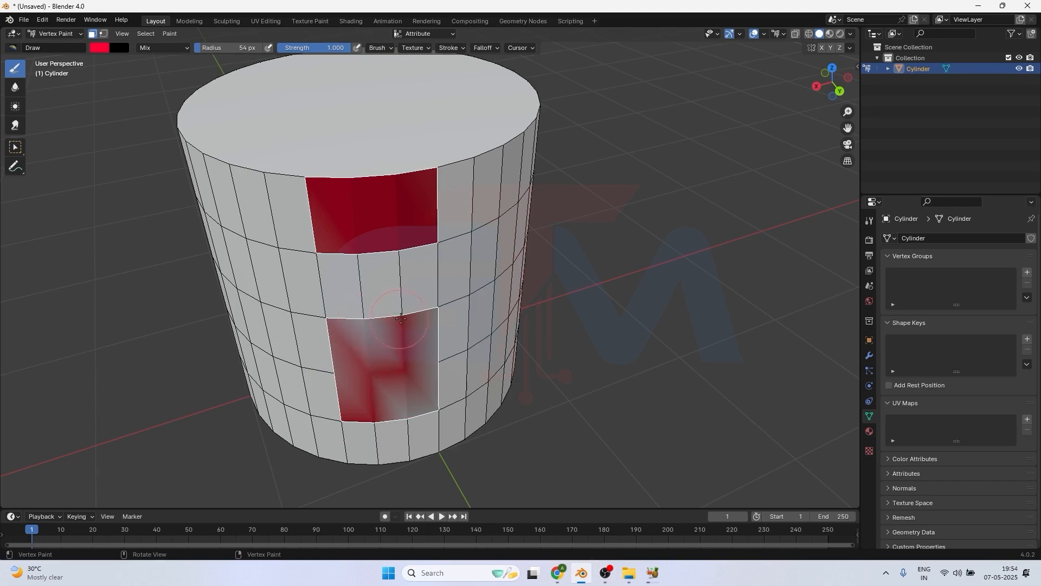
mouse_move(388, 356)
mouse_down()
mouse_move(401, 374)
mouse_move(401, 331)
mouse_move(353, 353)
mouse_move(364, 322)
mouse_move(401, 334)
mouse_move(382, 336)
mouse_move(395, 366)
mouse_move(415, 366)
mouse_move(428, 363)
mouse_move(423, 336)
mouse_move(435, 311)
mouse_move(425, 353)
mouse_move(440, 399)
mouse_move(409, 411)
mouse_move(390, 382)
mouse_up()
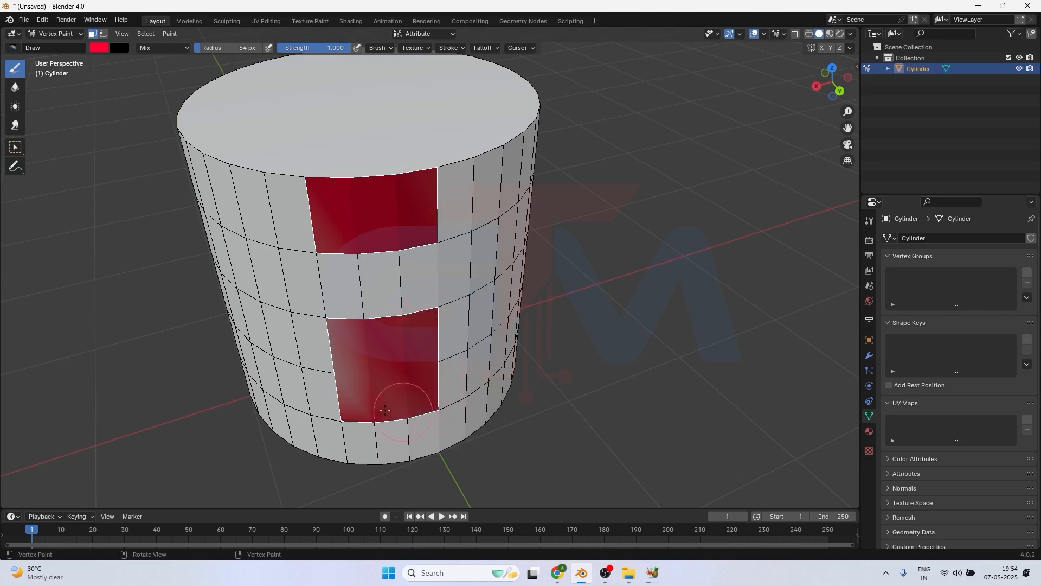
Step: Change the brush color to green and paint over parts of the red faces in the upper and lower blocks
click(99, 49)
click(112, 70)
mouse_move(361, 337)
mouse_down()
mouse_move(383, 393)
mouse_move(414, 379)
mouse_move(410, 320)
mouse_up()
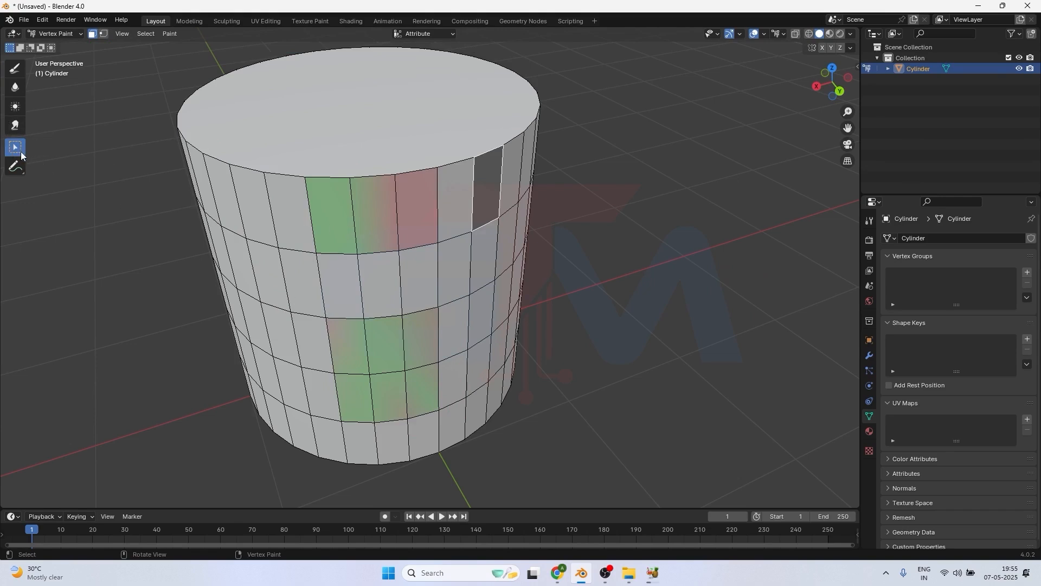
Step: Try the select tool on individual side faces, ending on the second top-row face beyond the red area
click(250, 205)
click(286, 214)
click(278, 273)
click(308, 278)
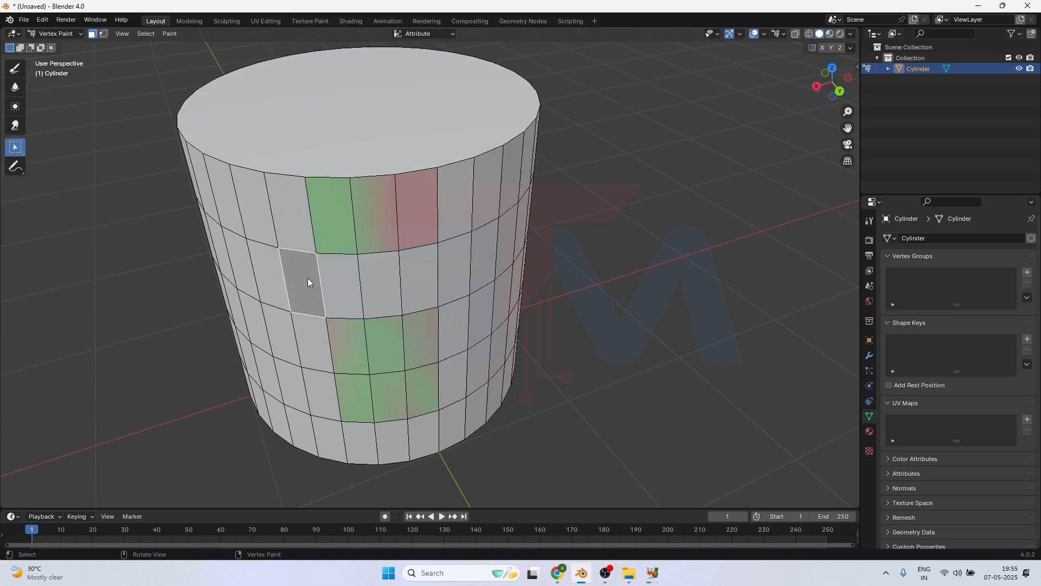
click(350, 287)
click(486, 218)
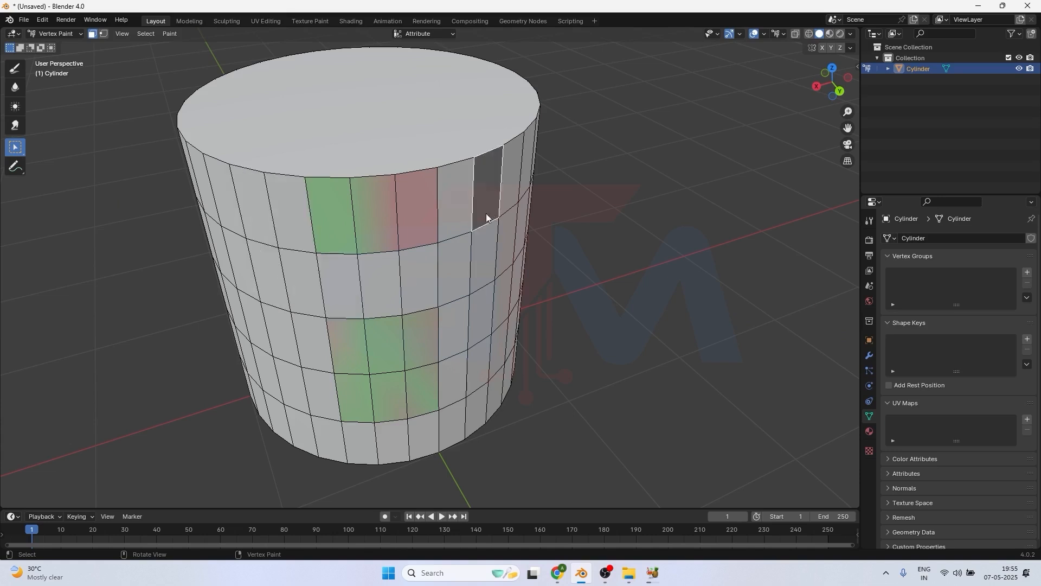
Step: Add the next two top-row faces and the two second-row faces beneath the selected block to the face selection
mouse_move(517, 320)
middle_down()
mouse_move(493, 377)
mouse_move(544, 379)
mouse_move(510, 328)
middle_up()
scroll(473, 264, up, 3)
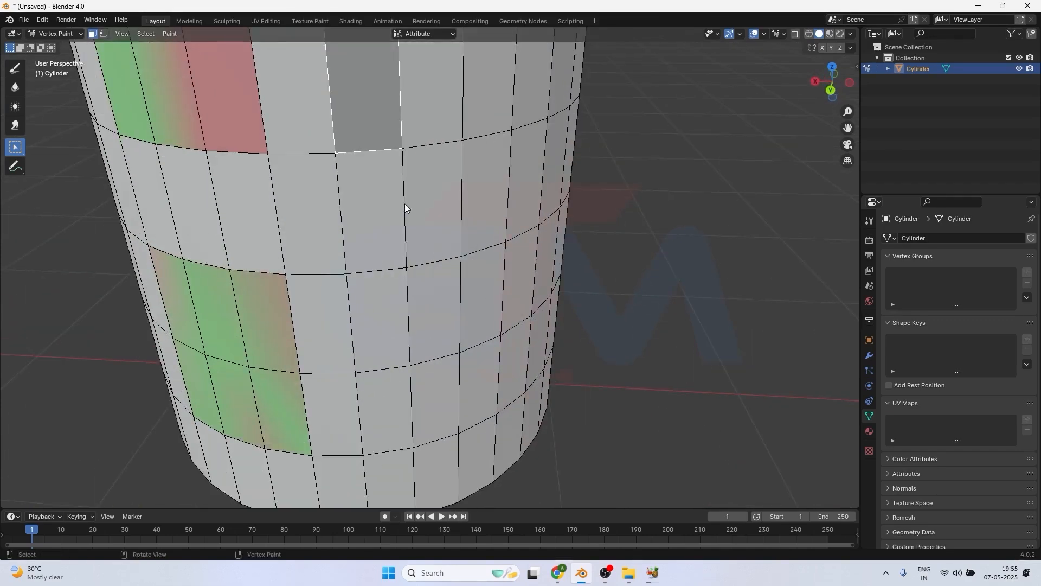
scroll(385, 138, down, 2)
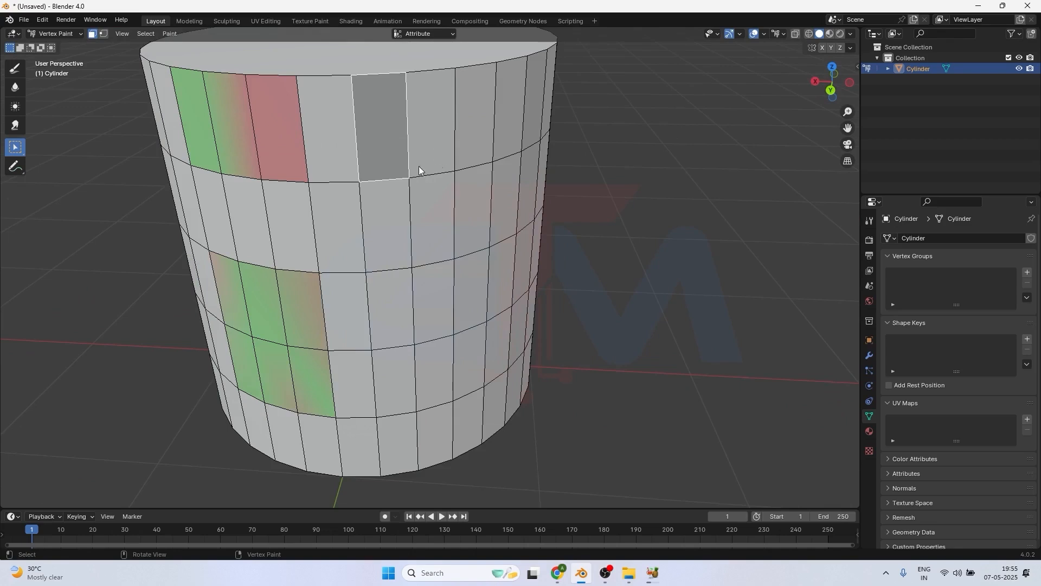
shift+click(428, 152)
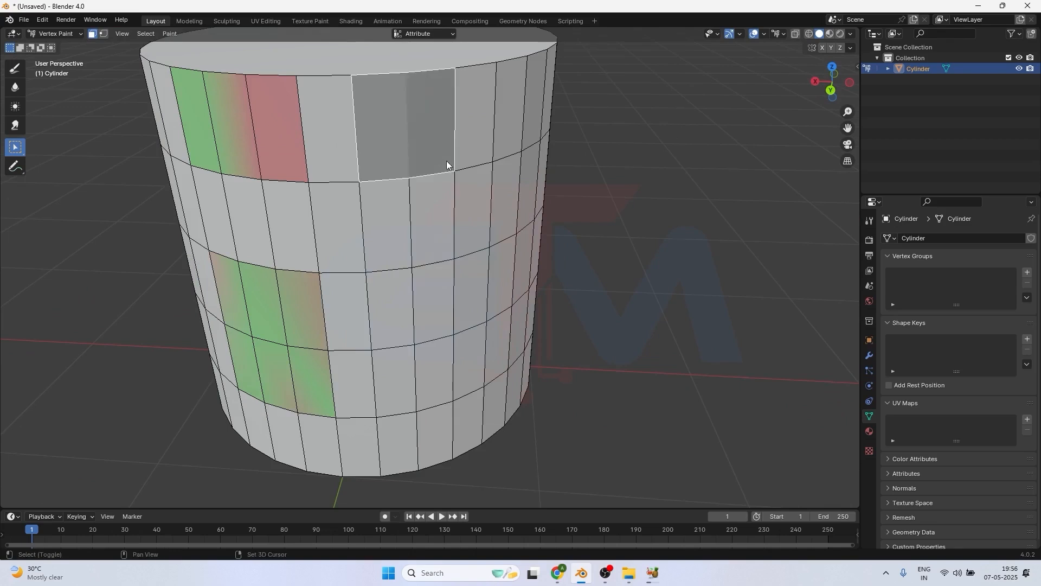
shift+click(467, 161)
shift+click(396, 215)
shift+click(431, 215)
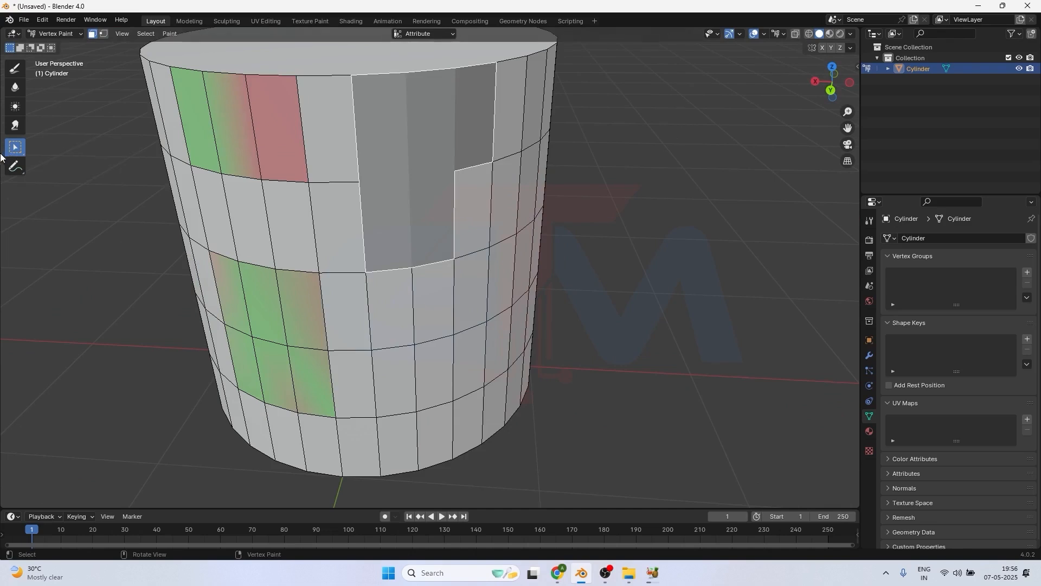
Step: Paint over the five selected faces in green with the Draw brush
click(15, 71)
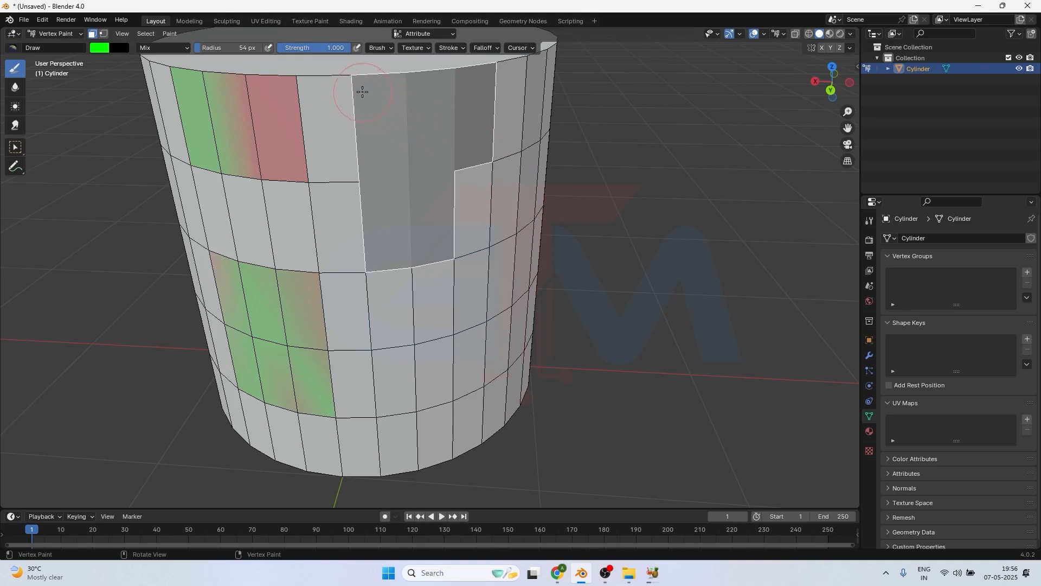
drag(393, 95, 400, 111)
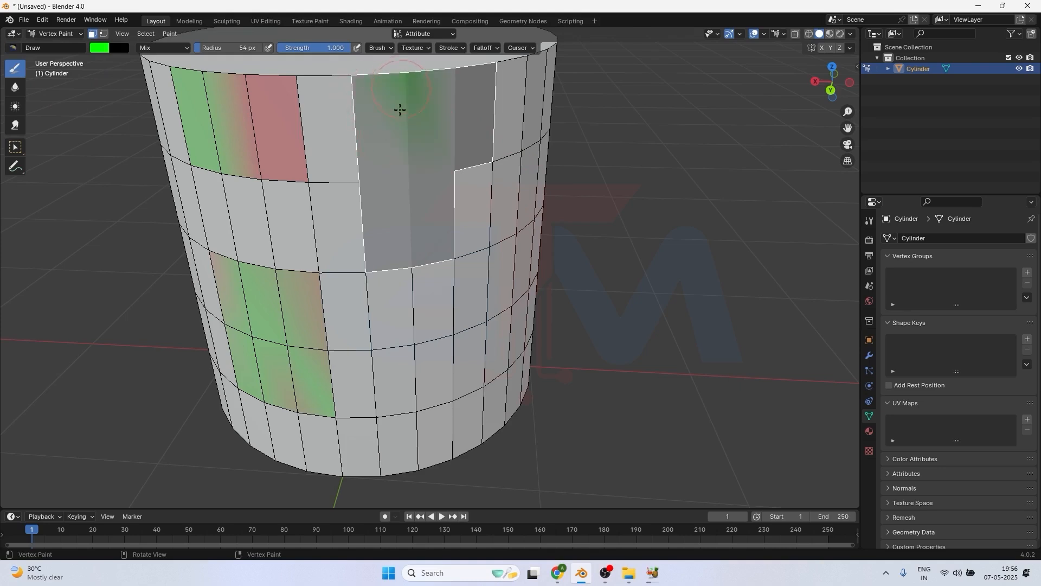
drag(436, 157, 255, 308)
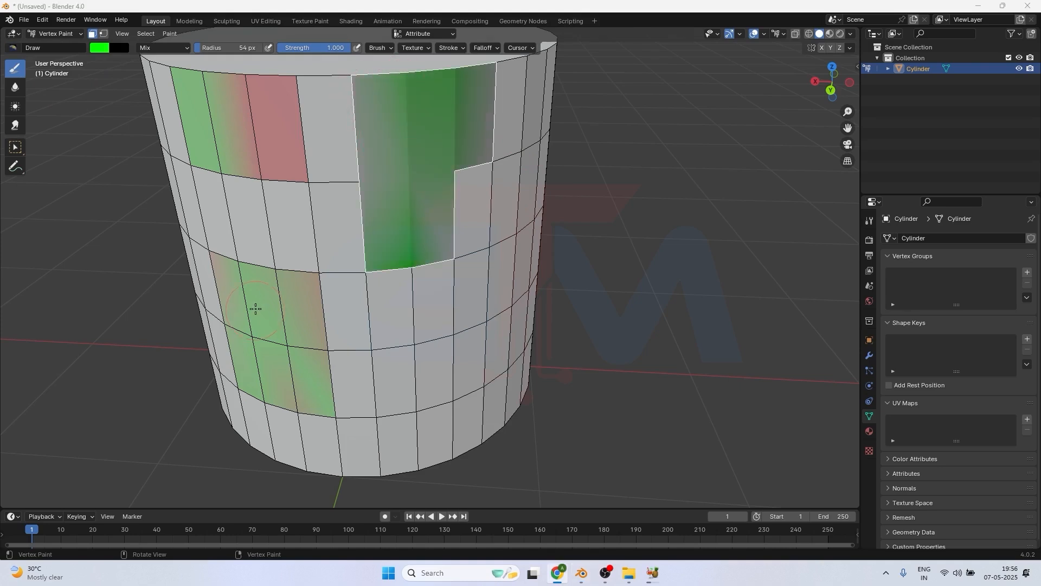
Step: Return to the select tool and select all faces of the cylinder
scroll(328, 260, down, 3)
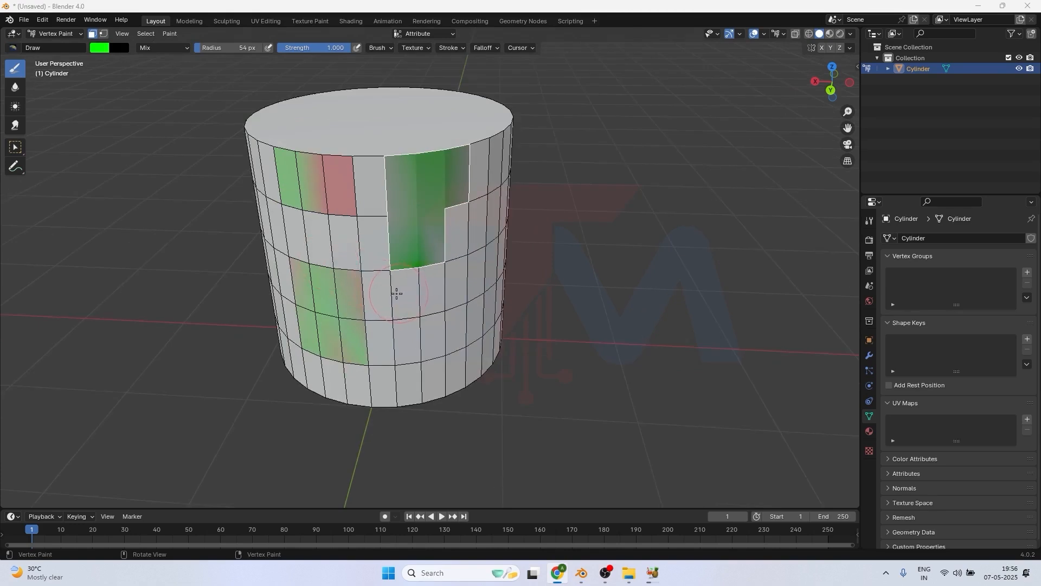
scroll(396, 293, down, 2)
key(w)
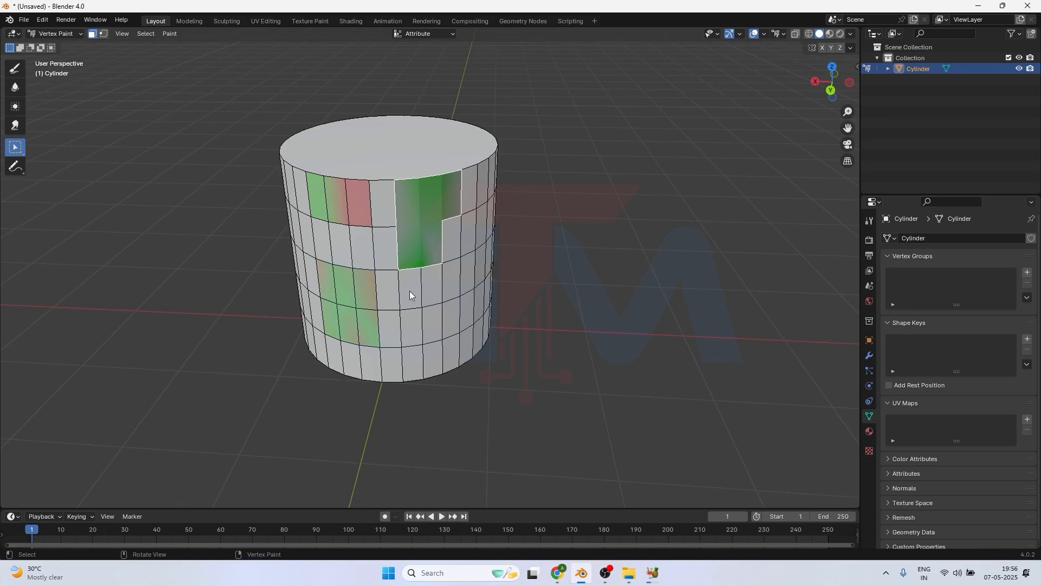
key(a)
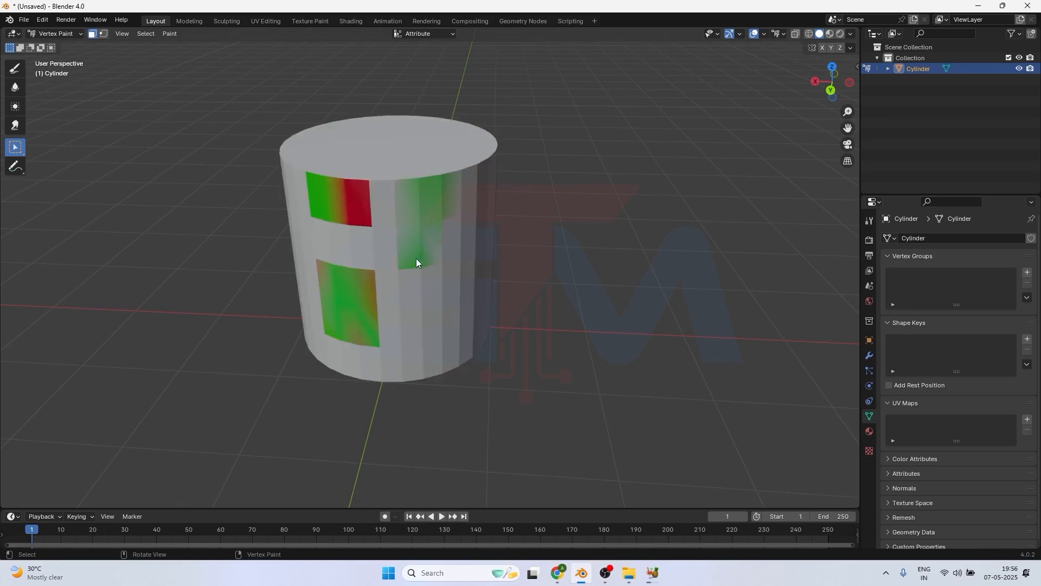
Step: Paint freely around the cylinder's side with the Draw brush in green, red, blue and magenta
click(19, 70)
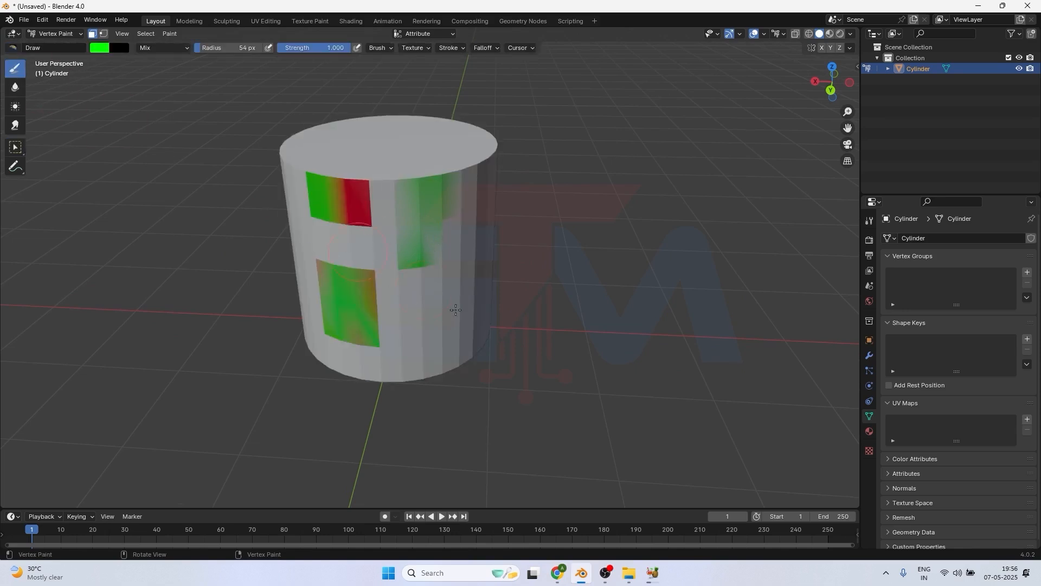
mouse_move(411, 289)
mouse_down()
mouse_move(469, 301)
mouse_move(423, 347)
mouse_move(363, 374)
mouse_move(461, 235)
mouse_move(477, 228)
mouse_move(309, 238)
mouse_move(358, 224)
mouse_move(317, 188)
mouse_move(293, 244)
mouse_move(347, 320)
mouse_move(324, 302)
mouse_up()
middle_drag(456, 339, 412, 304)
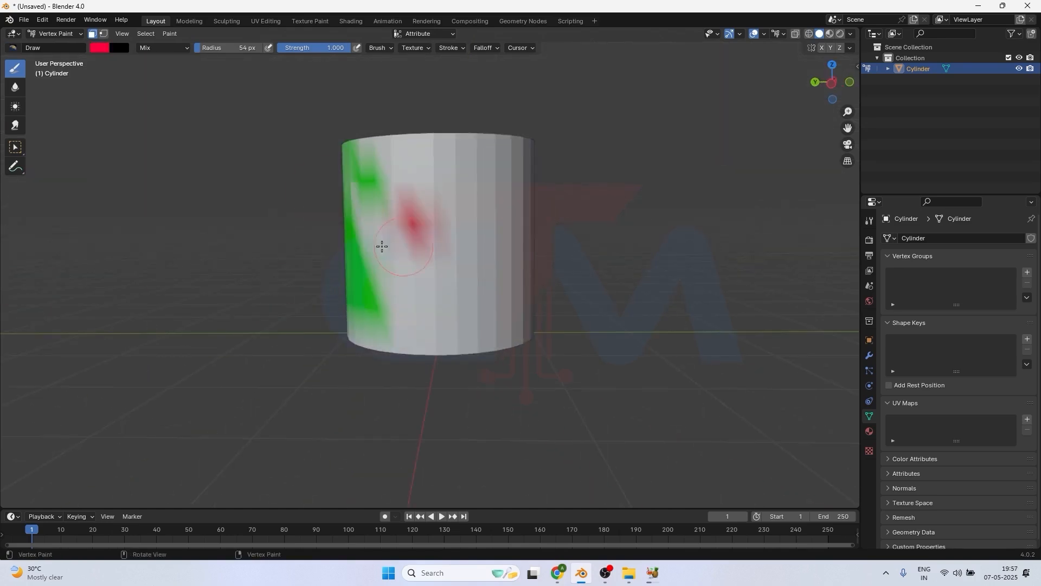
mouse_move(379, 244)
mouse_down()
mouse_move(475, 319)
mouse_move(423, 233)
mouse_up()
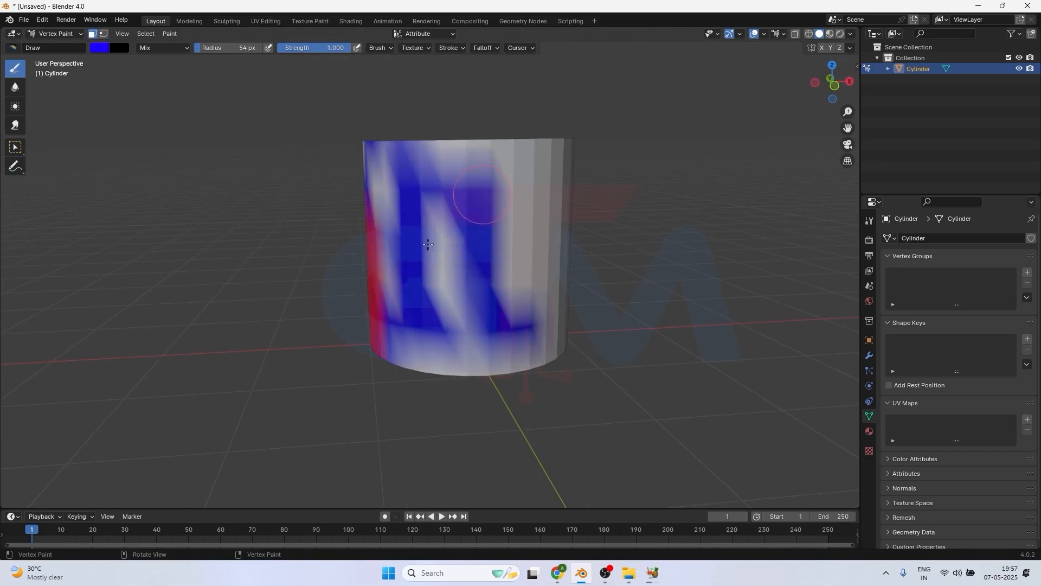
mouse_move(428, 245)
mouse_down()
mouse_move(472, 344)
mouse_move(546, 221)
mouse_up()
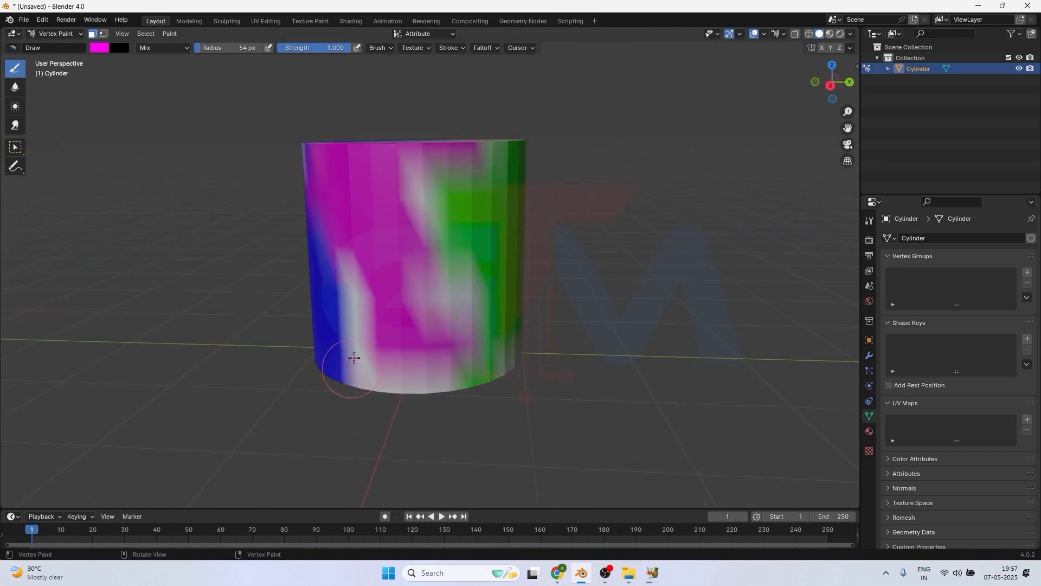
middle_drag(355, 358, 534, 278)
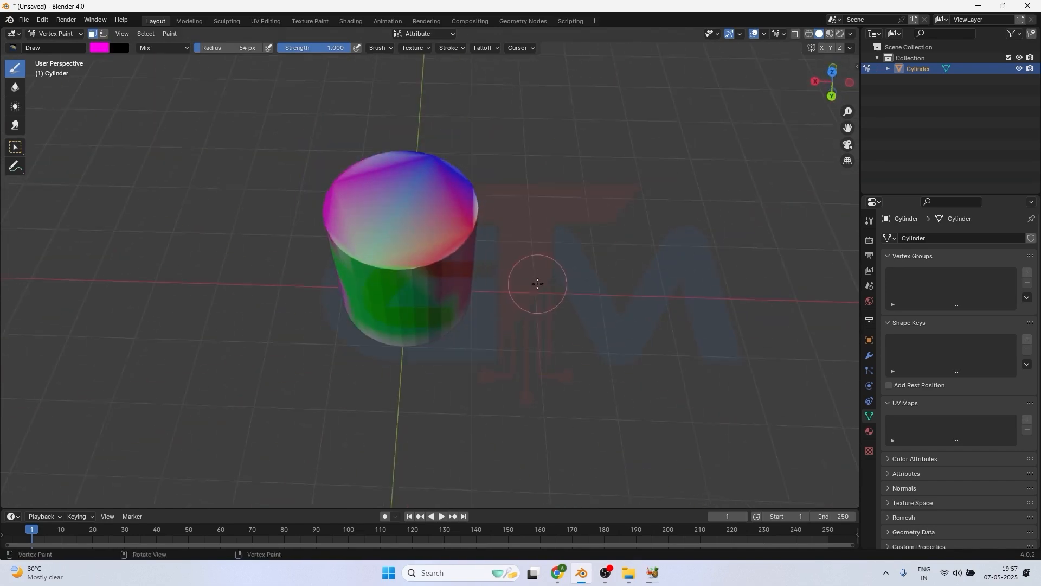
Step: Switch the paint mask to vertex selection and paint the single selected vertex on the red side area blue
click(104, 34)
middle_drag(461, 328, 420, 285)
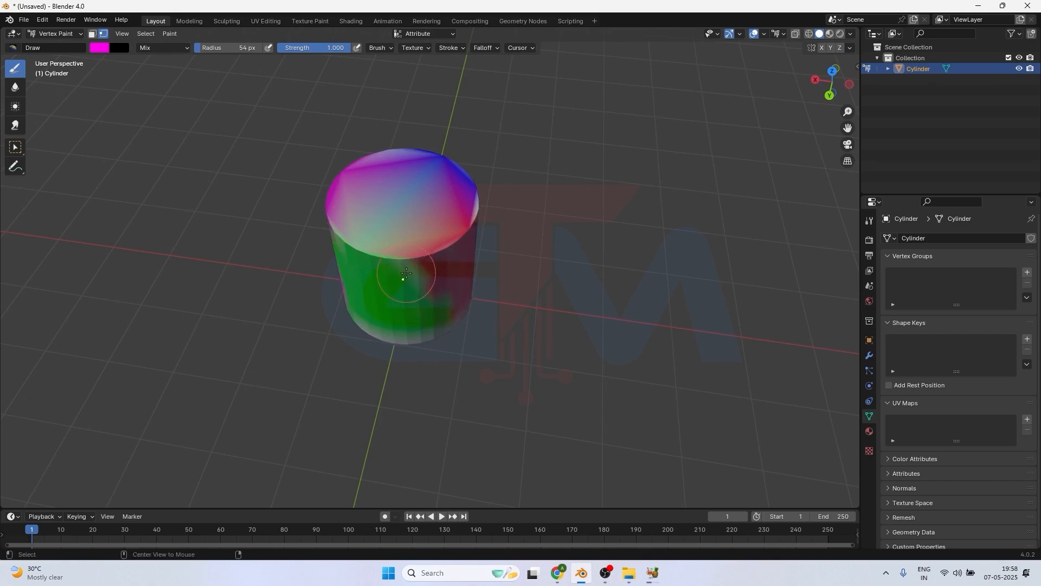
scroll(401, 282, up, 4)
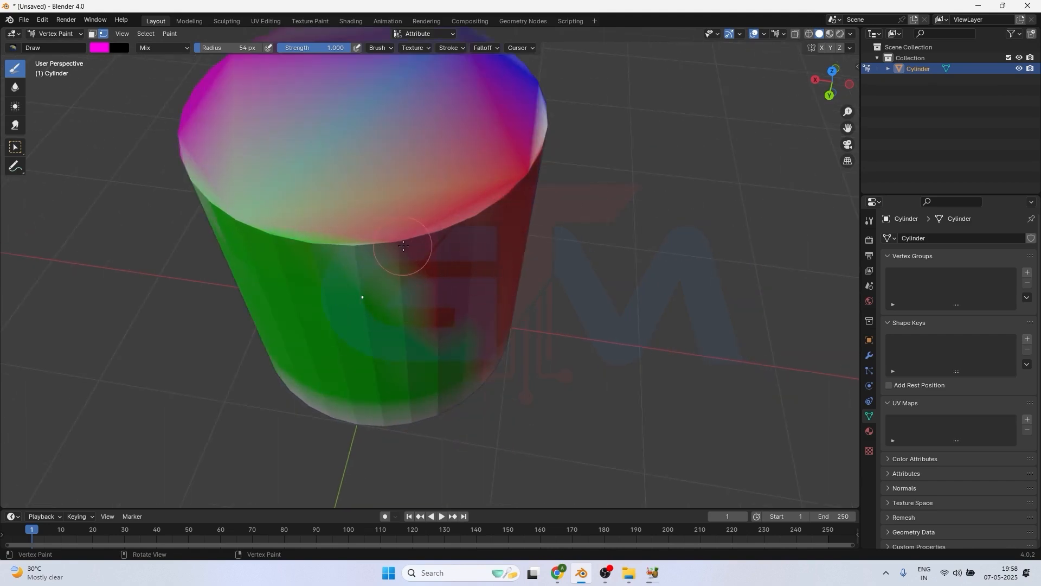
mouse_move(493, 295)
middle_down()
mouse_move(532, 327)
mouse_move(441, 300)
mouse_move(434, 274)
middle_up()
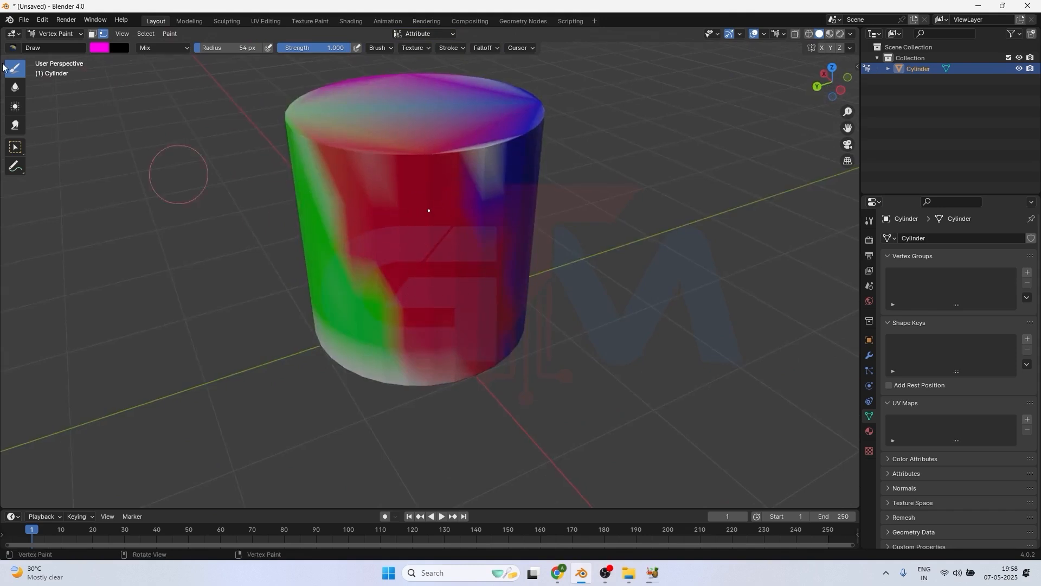
click(98, 49)
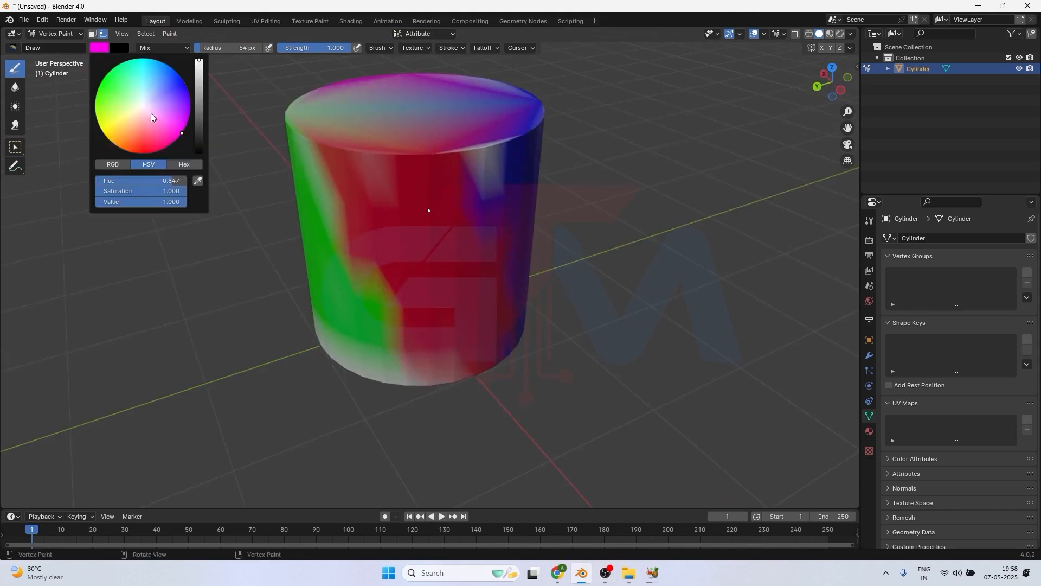
drag(145, 149, 180, 77)
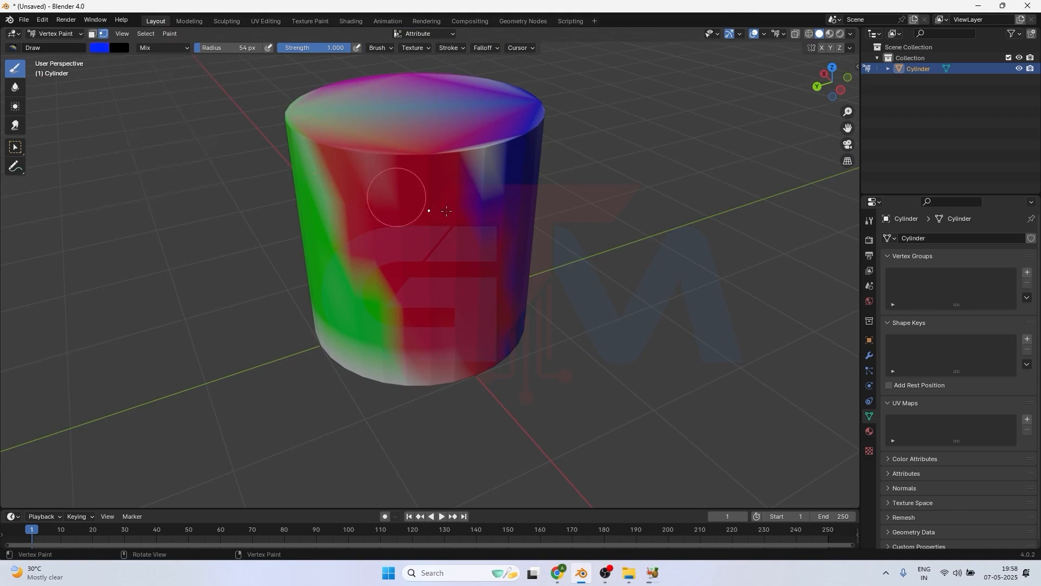
click(426, 207)
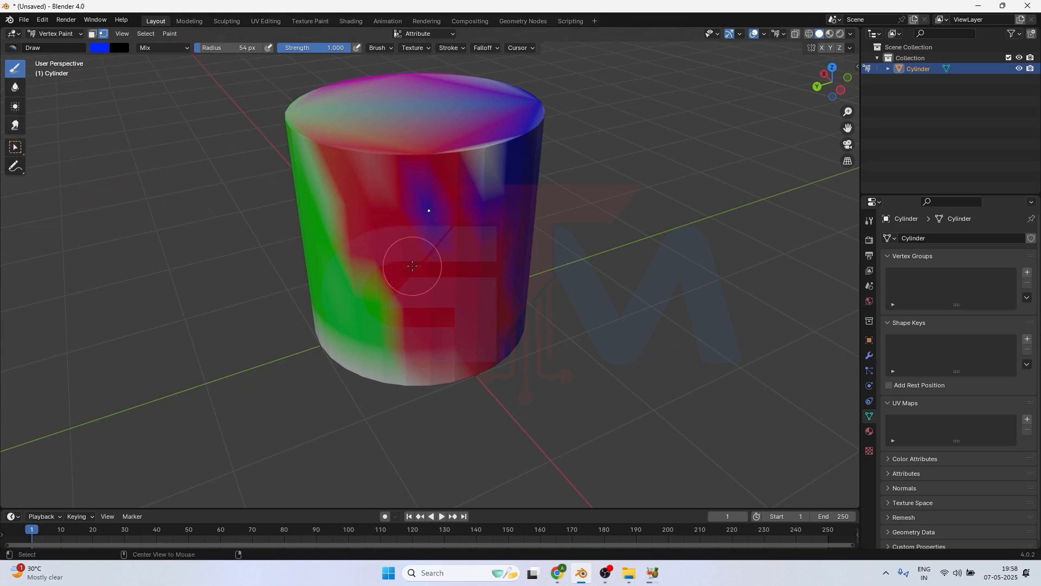
Step: Extend the vertex selection on the red side area to a block of eight vertices in three rows
shift+click(406, 297)
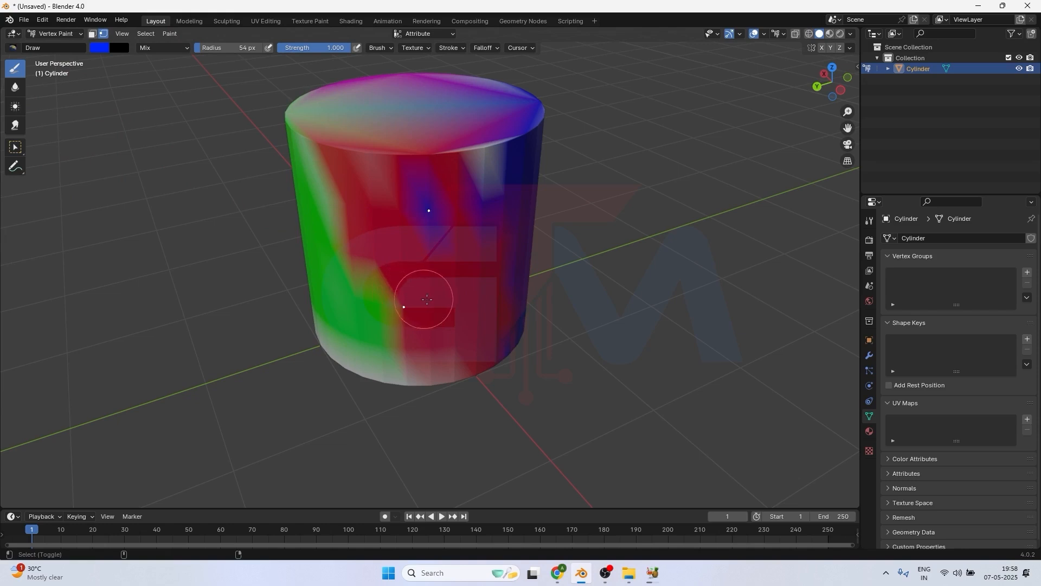
shift+click(428, 300)
shift+click(428, 259)
shift+click(377, 259)
shift+click(369, 208)
shift+click(401, 212)
Step: Change the brush color to yellow with hue 0.126 and paint the eight selected vertices
click(99, 48)
click(111, 137)
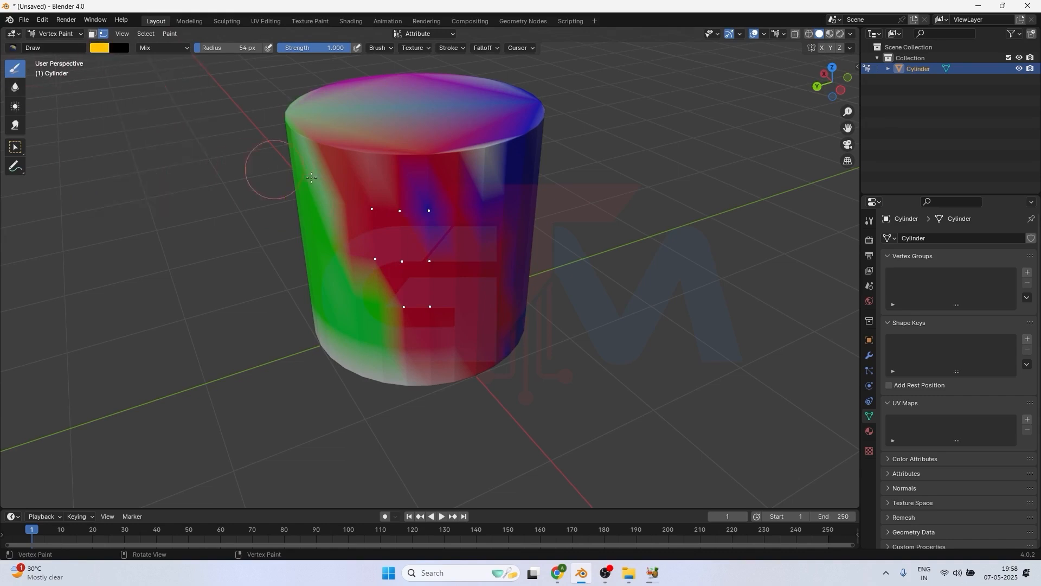
mouse_move(347, 201)
mouse_down()
mouse_move(427, 223)
mouse_move(406, 284)
mouse_move(420, 329)
mouse_move(334, 226)
mouse_up()
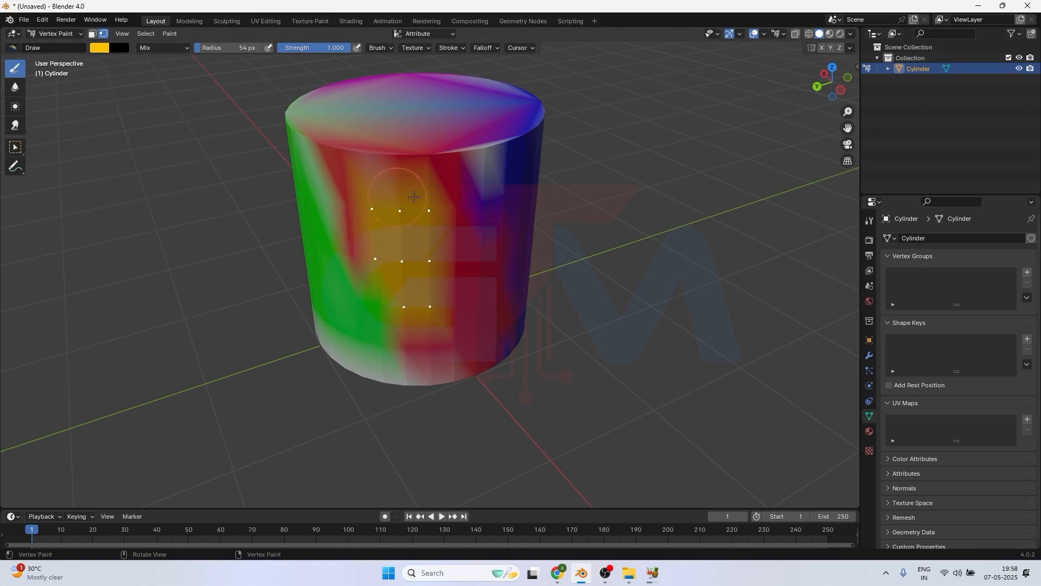
Step: Change the brush color to cyan and paint over the eight selected vertices
scroll(486, 234, down, 2)
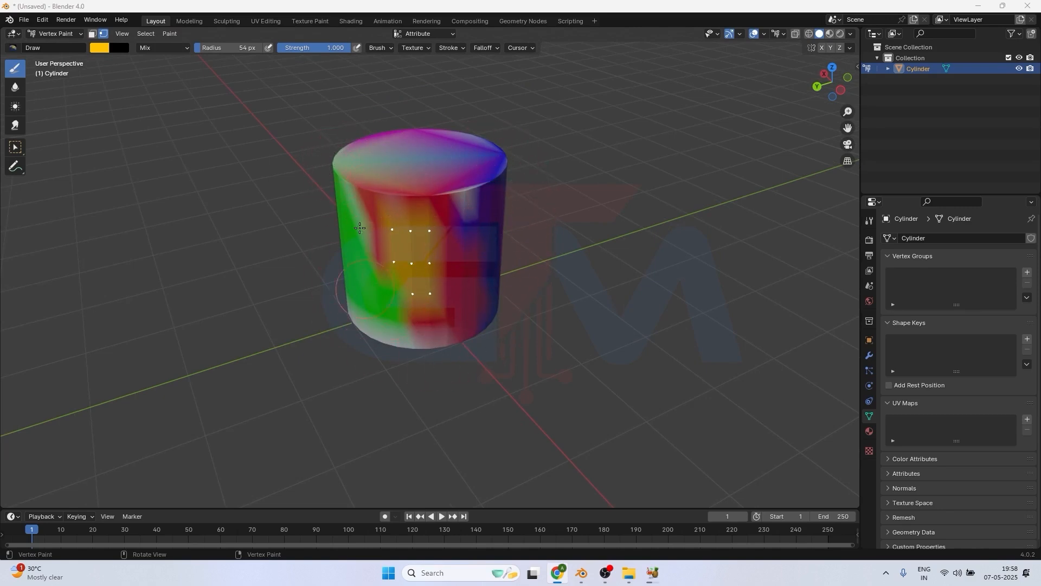
mouse_move(550, 302)
middle_down()
mouse_move(398, 264)
mouse_move(412, 233)
mouse_move(388, 222)
mouse_move(442, 283)
mouse_move(654, 247)
mouse_move(526, 324)
middle_up()
click(100, 48)
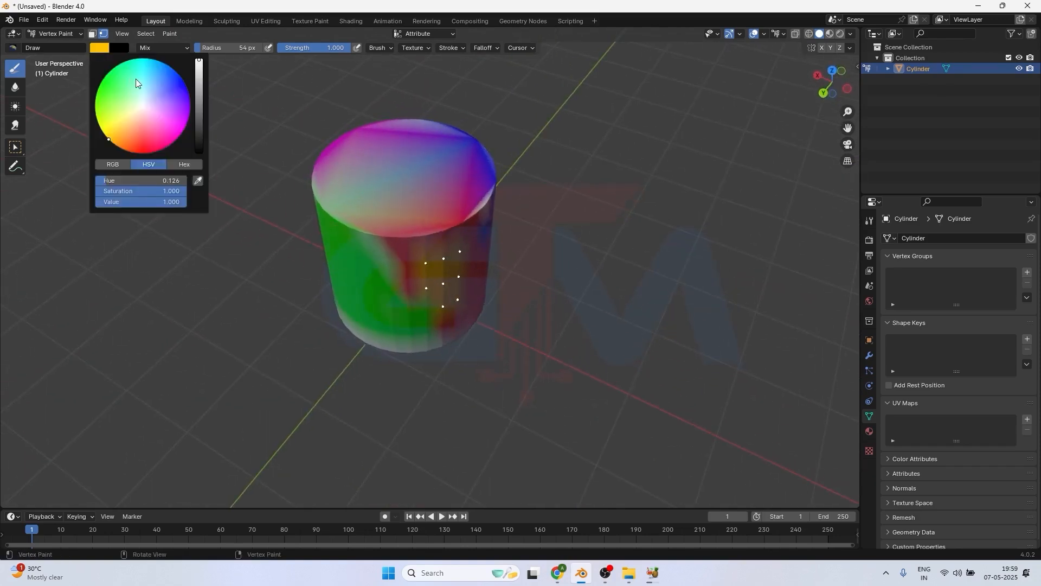
drag(165, 88, 158, 62)
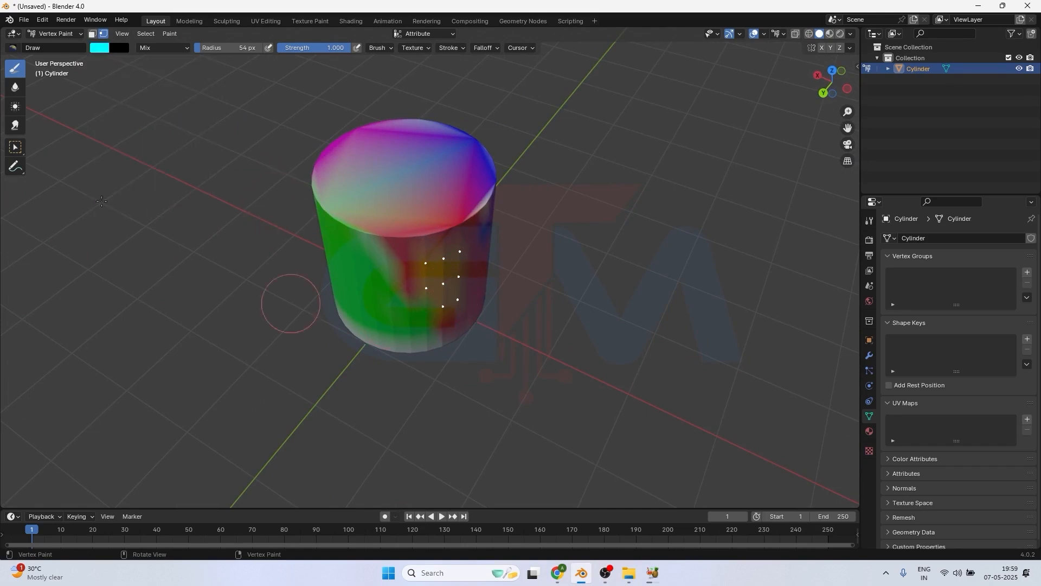
mouse_move(429, 248)
mouse_down()
mouse_move(412, 293)
mouse_move(455, 266)
mouse_move(426, 260)
mouse_move(436, 314)
mouse_move(454, 288)
mouse_move(437, 276)
mouse_move(437, 313)
mouse_up()
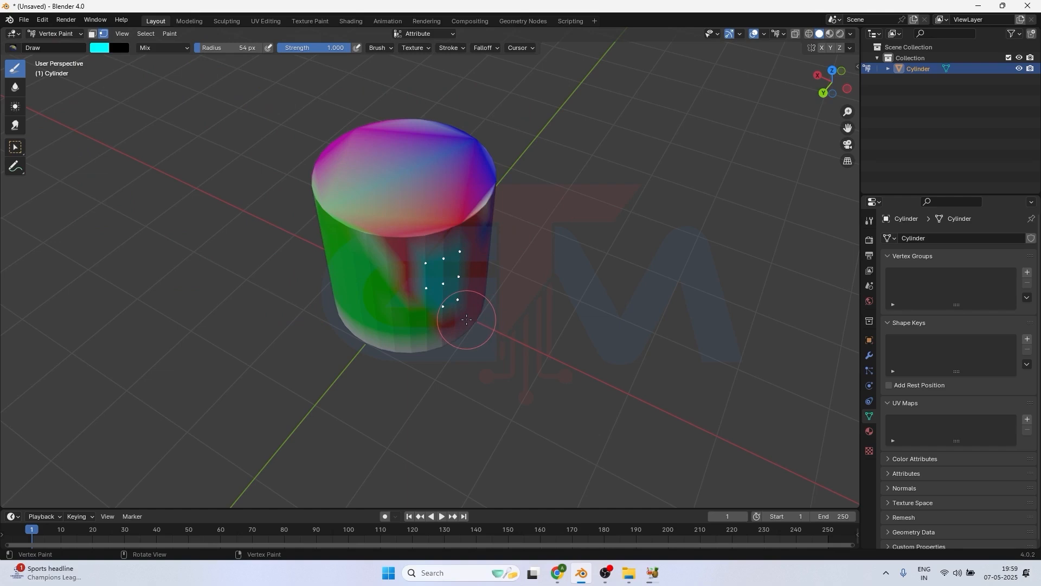
Step: Select all vertices and fill the whole cylinder with cyan using Set Vertex Colors
key(a)
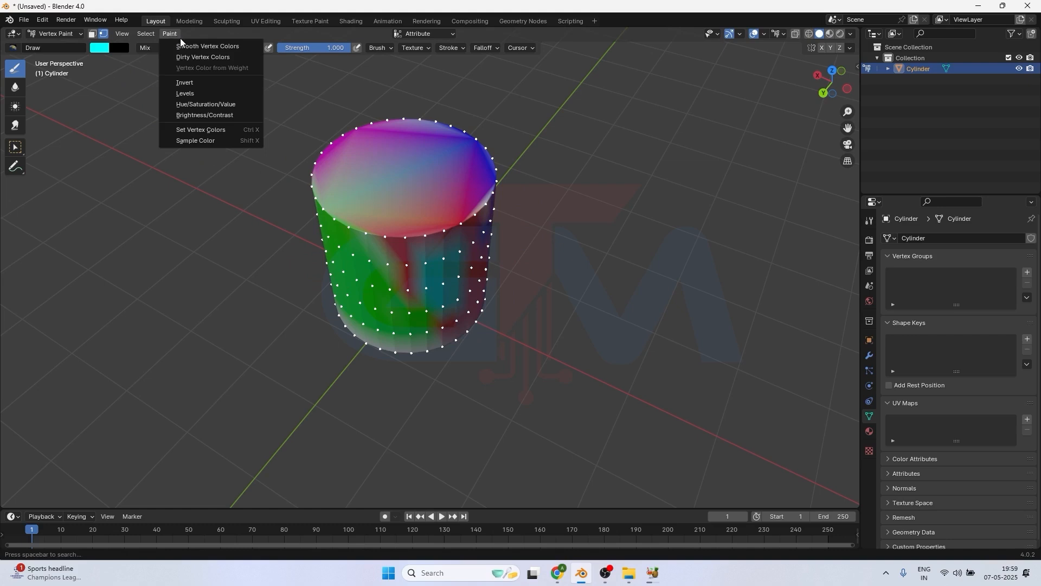
click(220, 131)
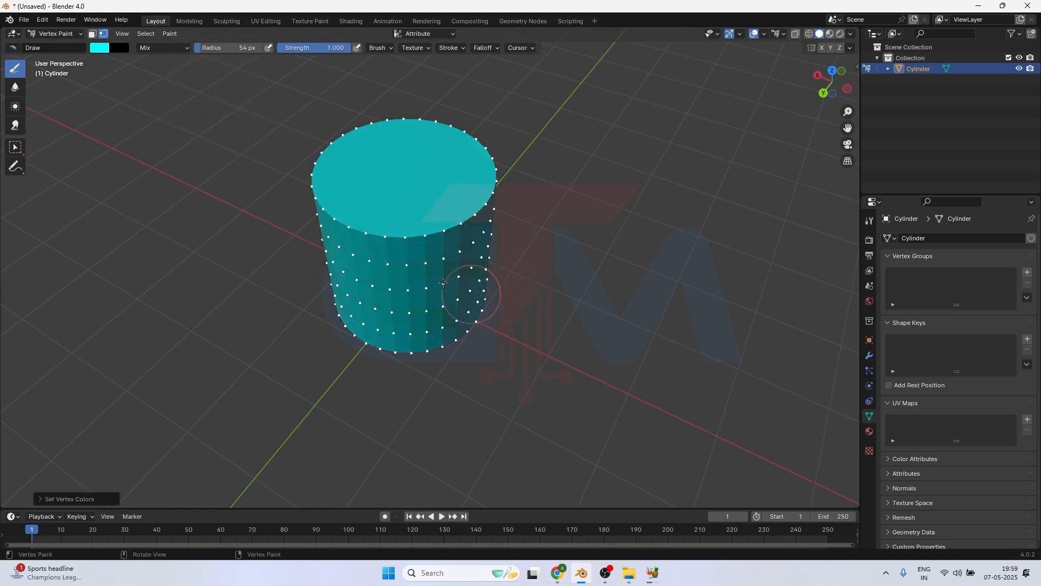
Step: Change the brush color to red, fill the whole cylinder with Set Vertex Colors, and turn off vertex selection masking
mouse_move(517, 316)
middle_down()
mouse_move(586, 268)
mouse_move(520, 307)
middle_up()
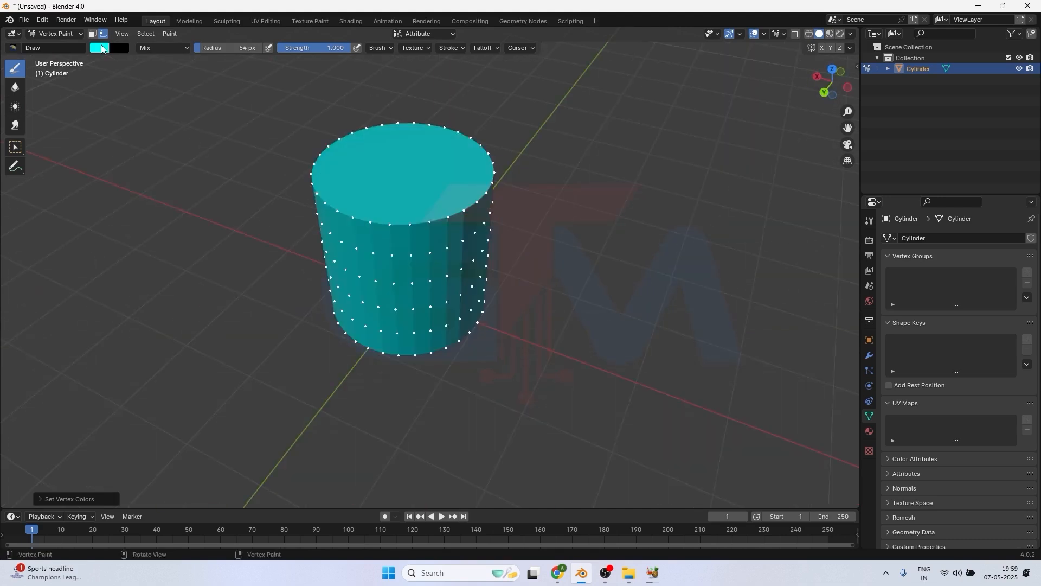
click(101, 48)
drag(157, 130, 140, 155)
click(173, 34)
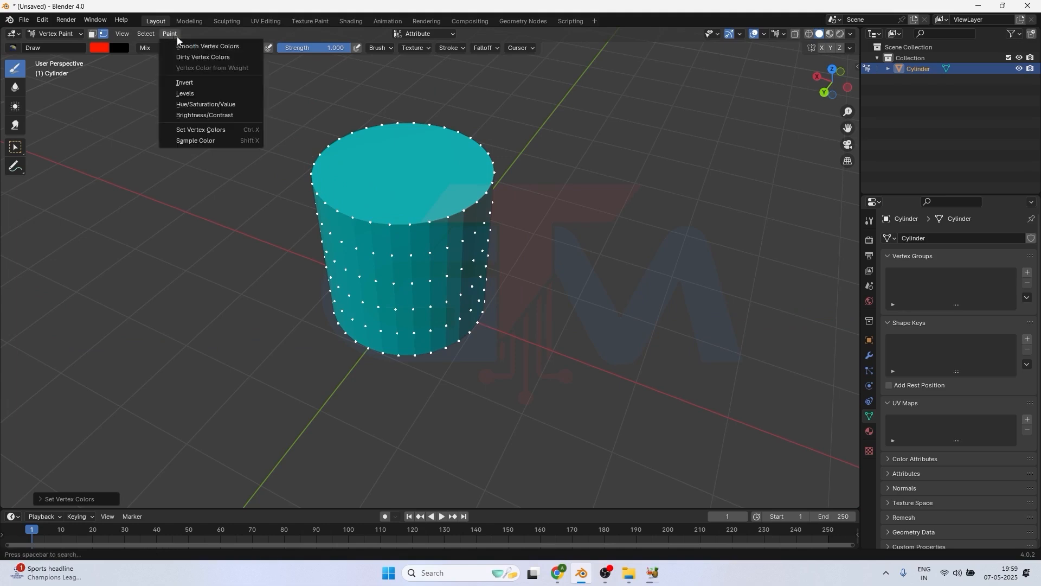
click(205, 130)
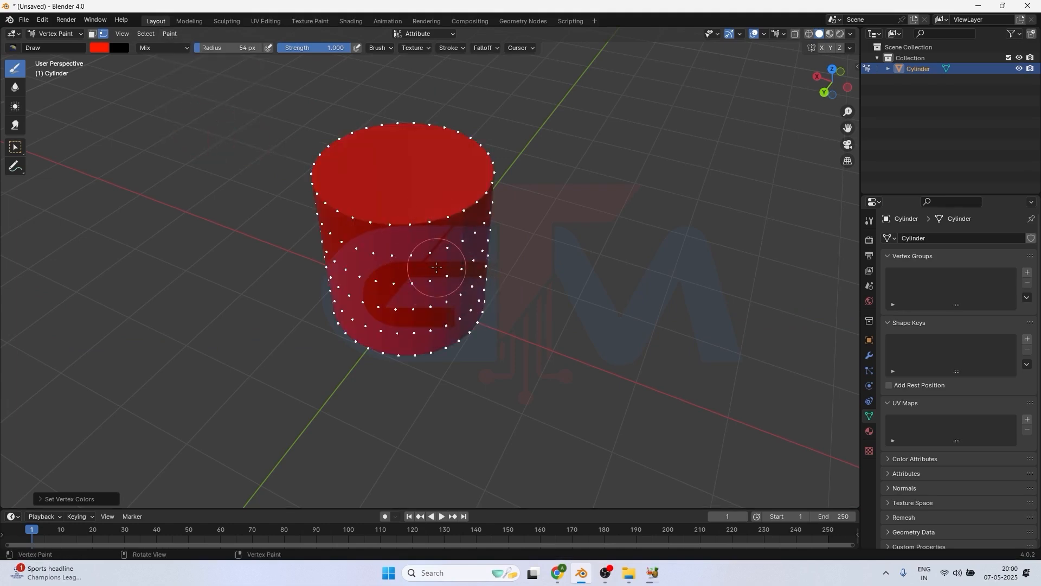
key(alt+Tab)
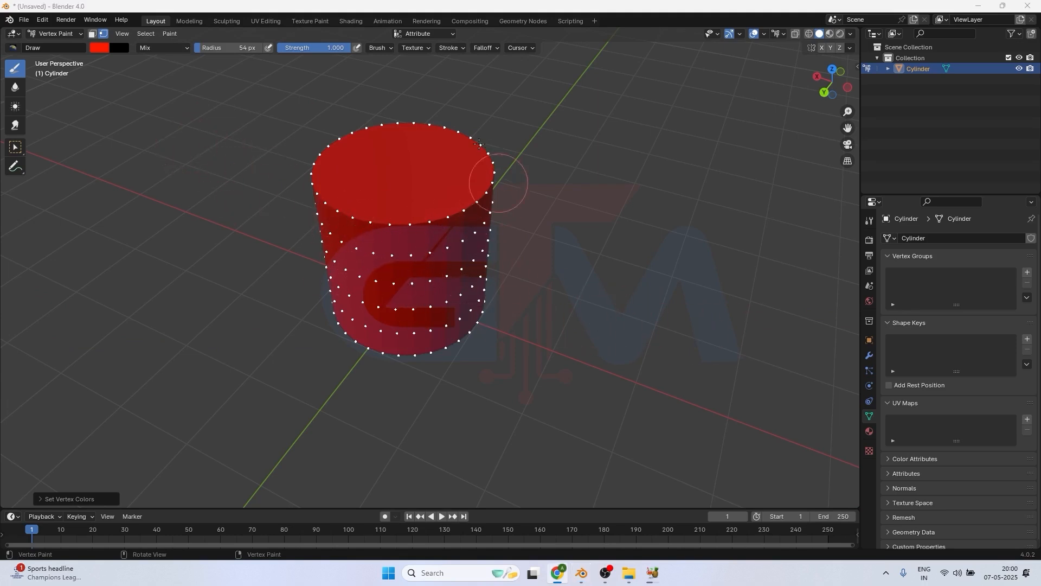
click(103, 34)
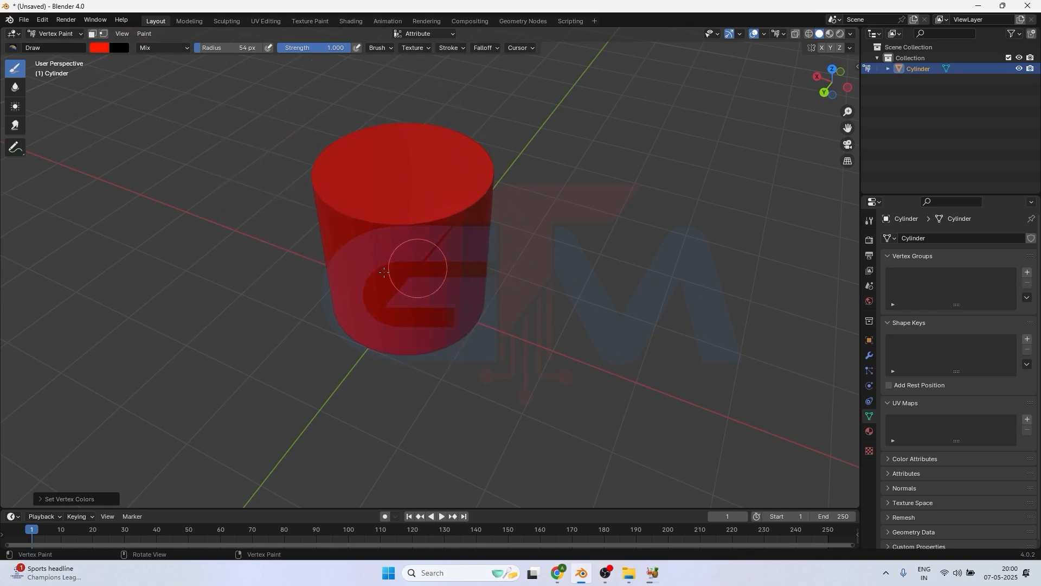
Step: Change the brush color to green with hue 0.292 and saturation 0.871, and fill the whole cylinder using Set Vertex Colors
click(144, 33)
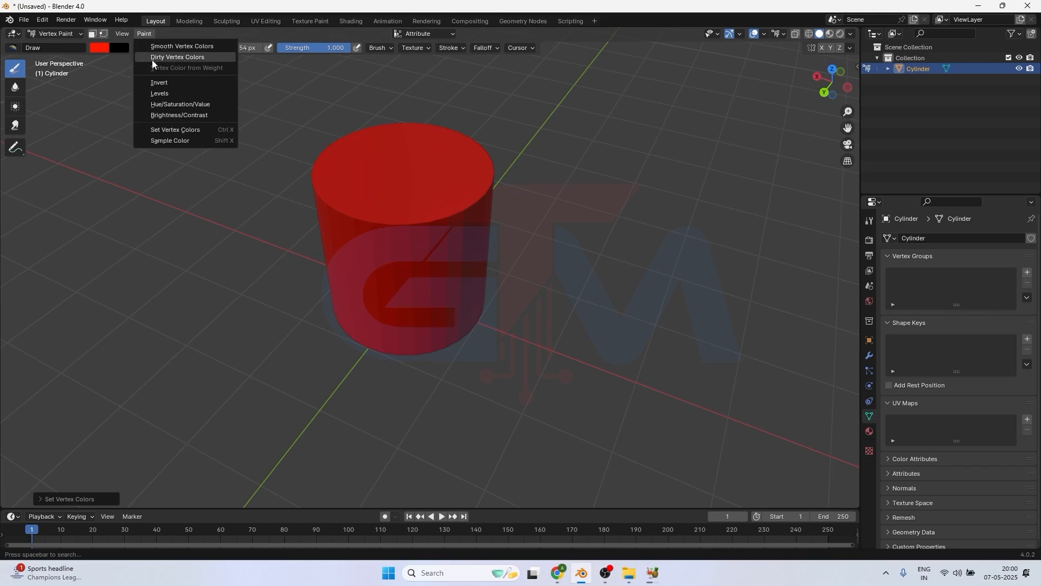
click(95, 49)
click(96, 50)
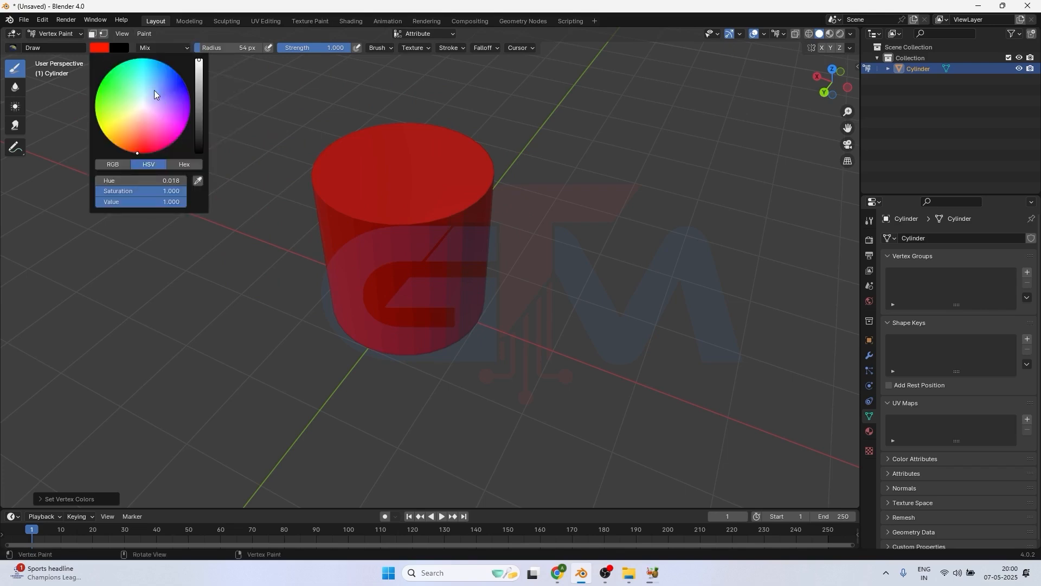
drag(154, 90, 102, 94)
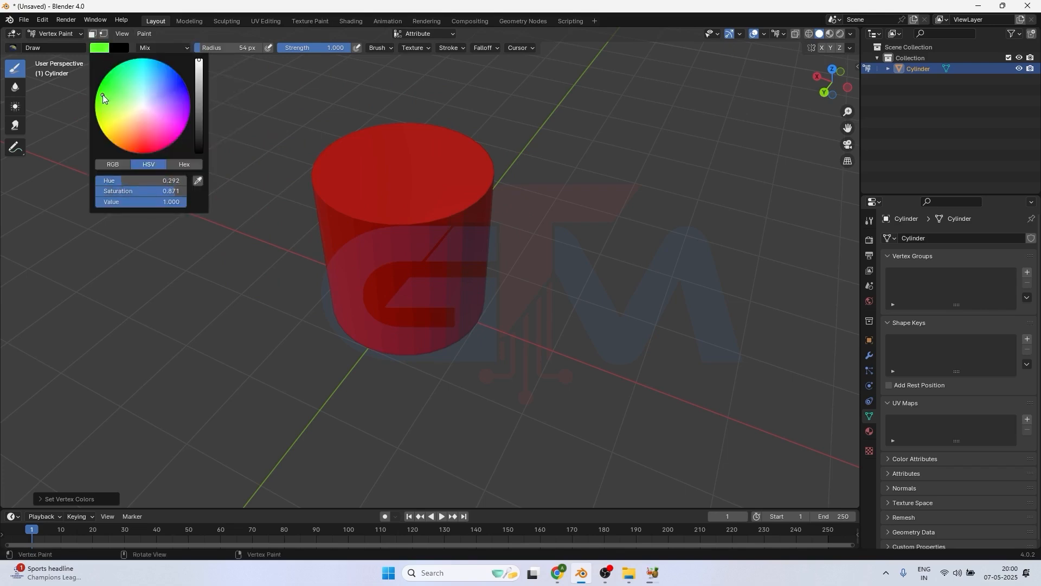
click(144, 33)
click(173, 130)
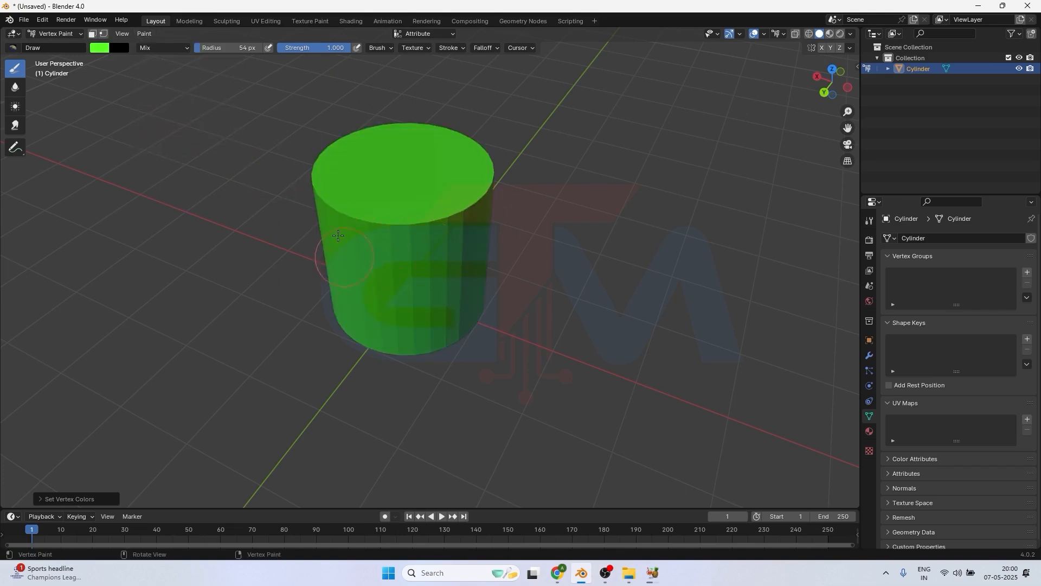
Step: Turn on face selection masking, isolate a single side face with the selection tool, and reselect all faces
click(105, 35)
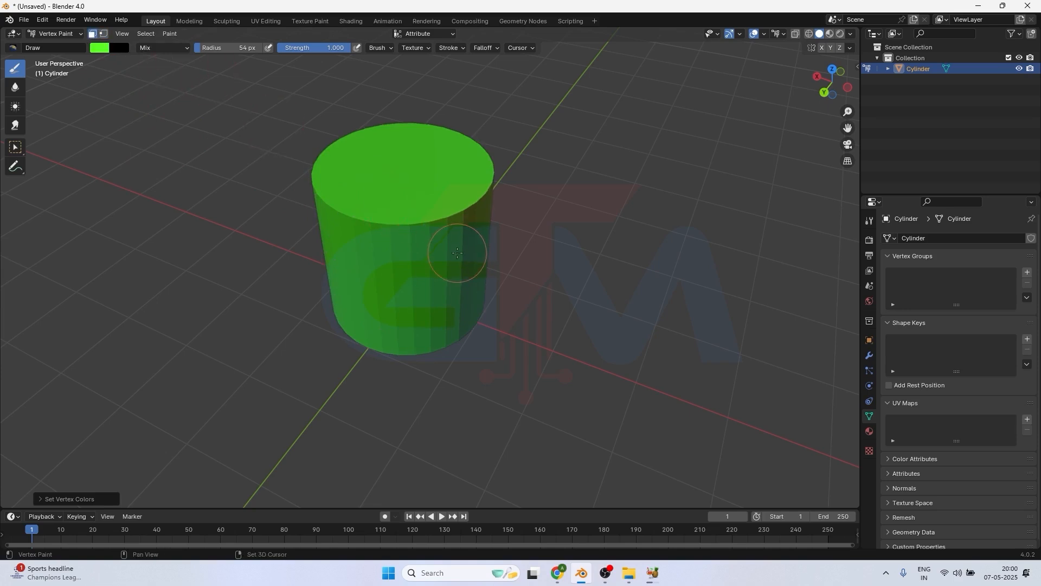
click(413, 258)
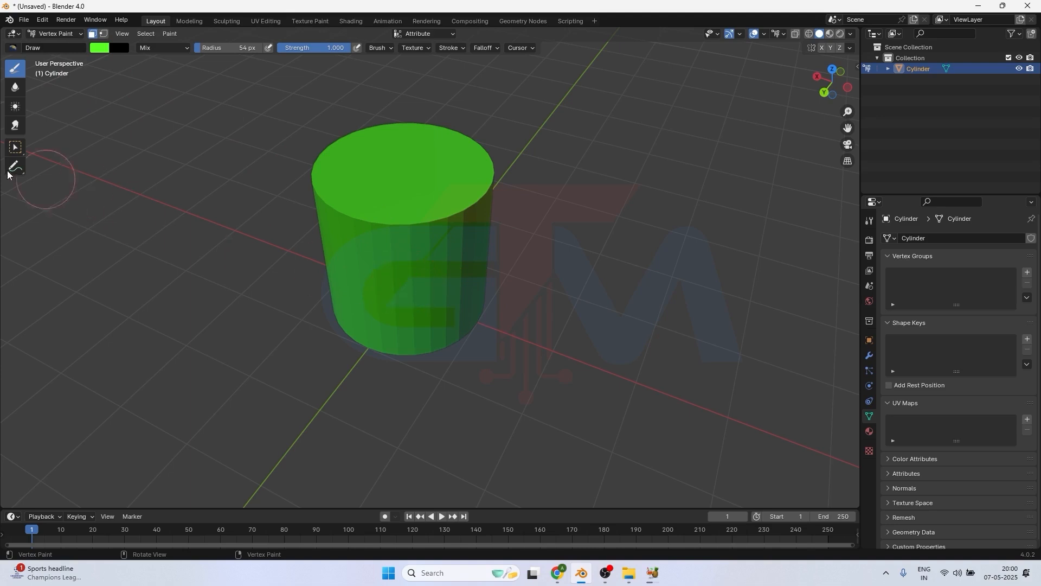
click(14, 148)
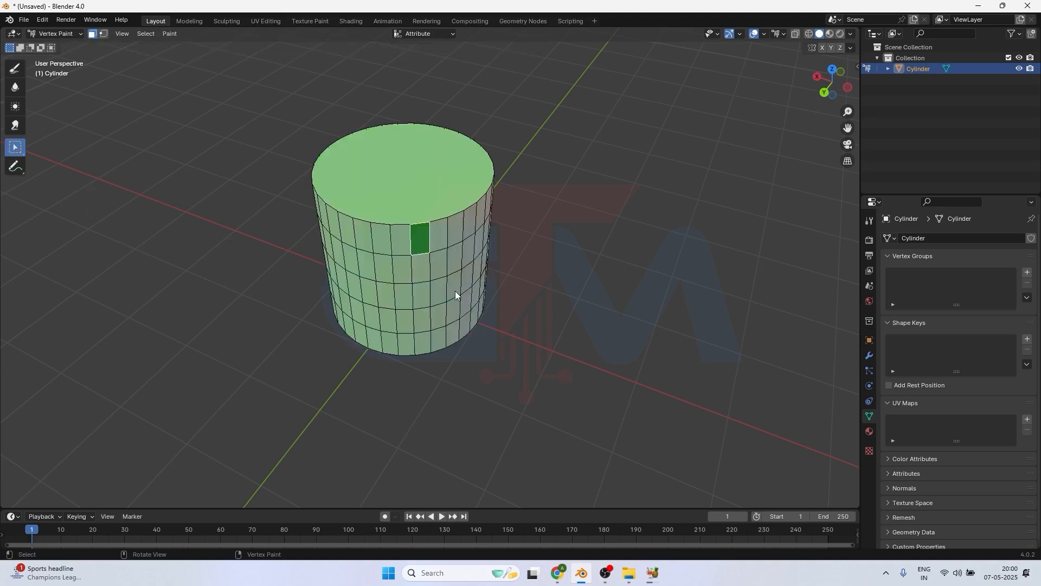
key(a)
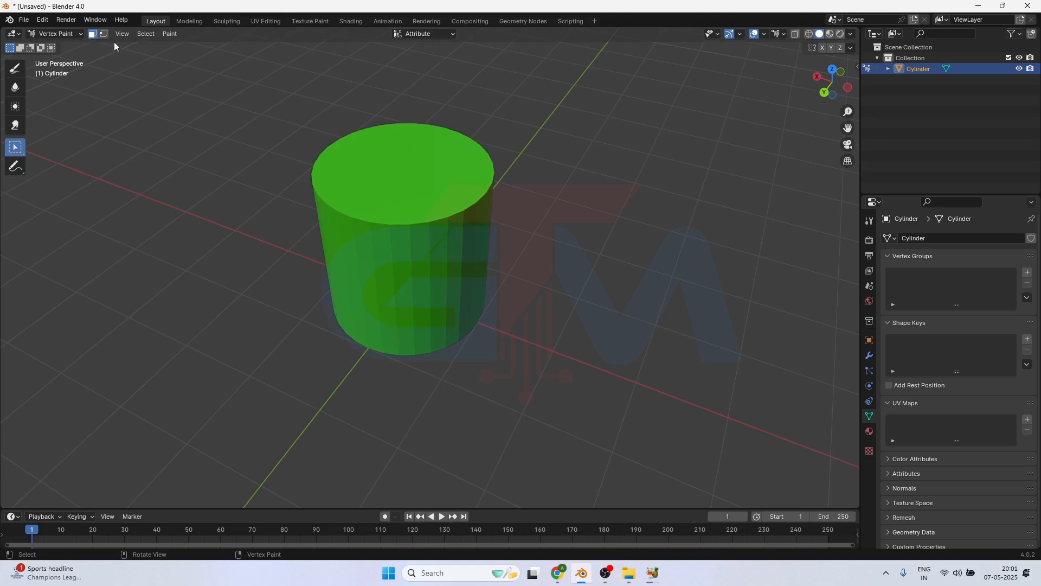
Step: Return to the Draw brush in magenta, turn off face selection masking, and fill the whole cylinder using Set Vertex Colors
click(14, 68)
click(99, 49)
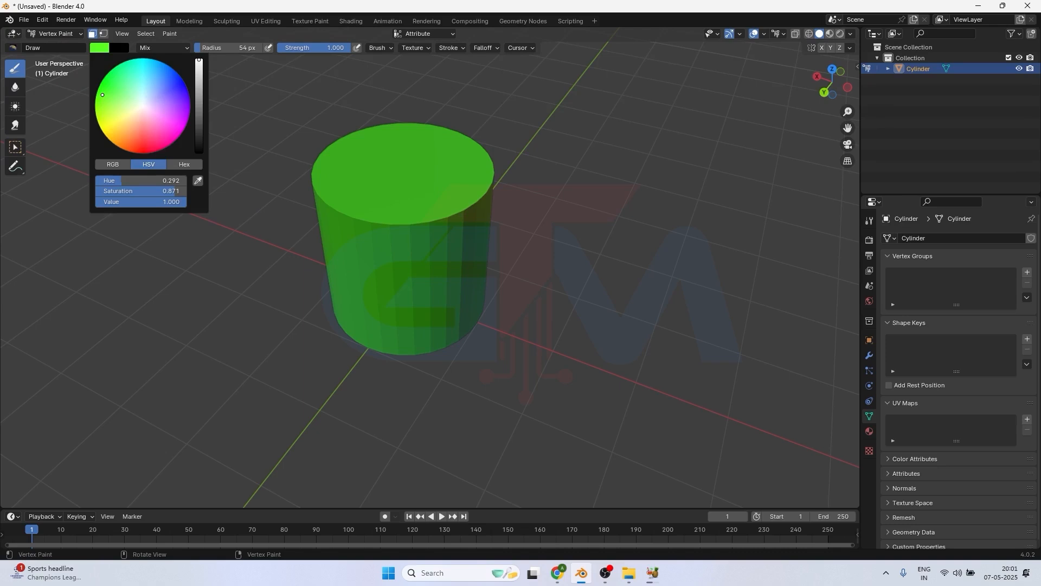
click(179, 137)
click(93, 34)
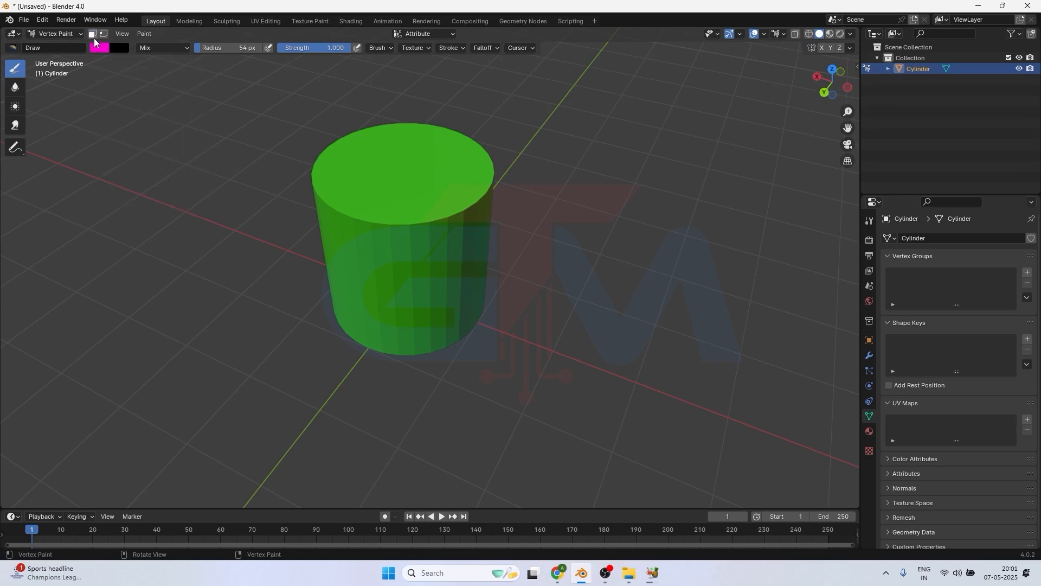
click(144, 35)
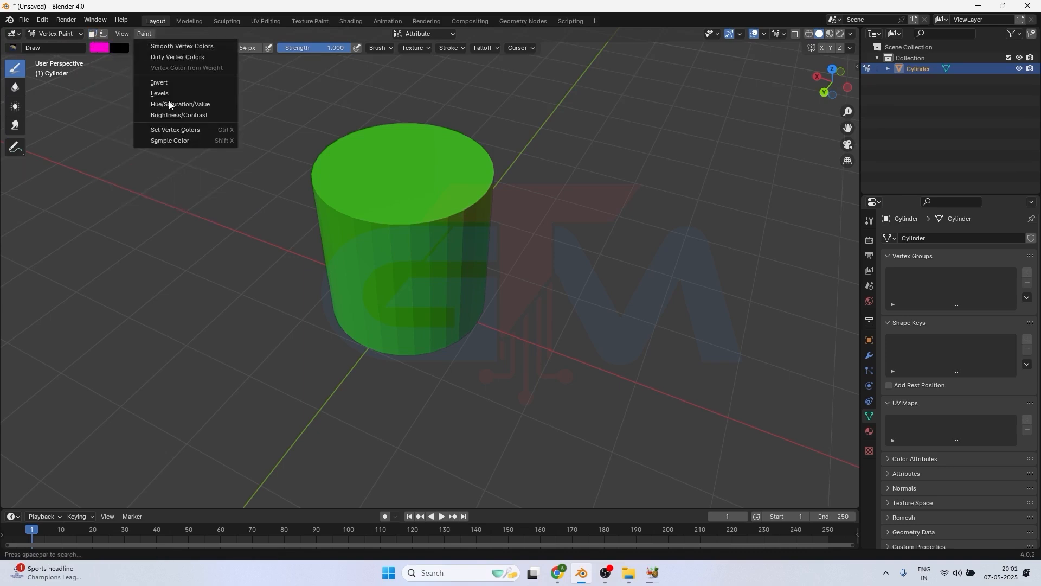
click(181, 131)
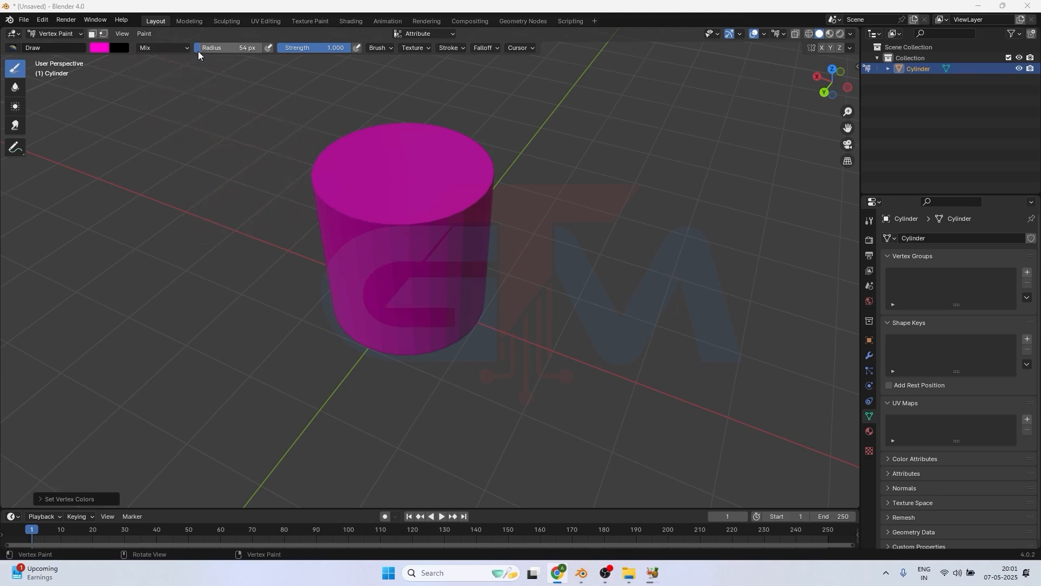
Step: Try brush radii of 46 px and 204 px, and settle the Draw brush radius at 110 px
mouse_move(198, 50)
mouse_down()
mouse_move(228, 49)
mouse_move(217, 48)
mouse_up()
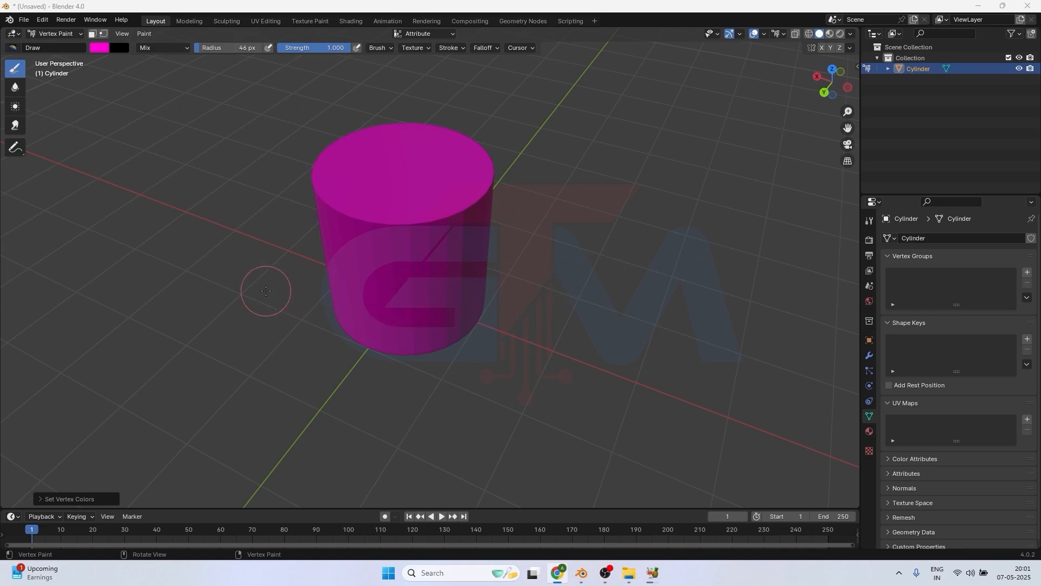
click(352, 280)
key(f)
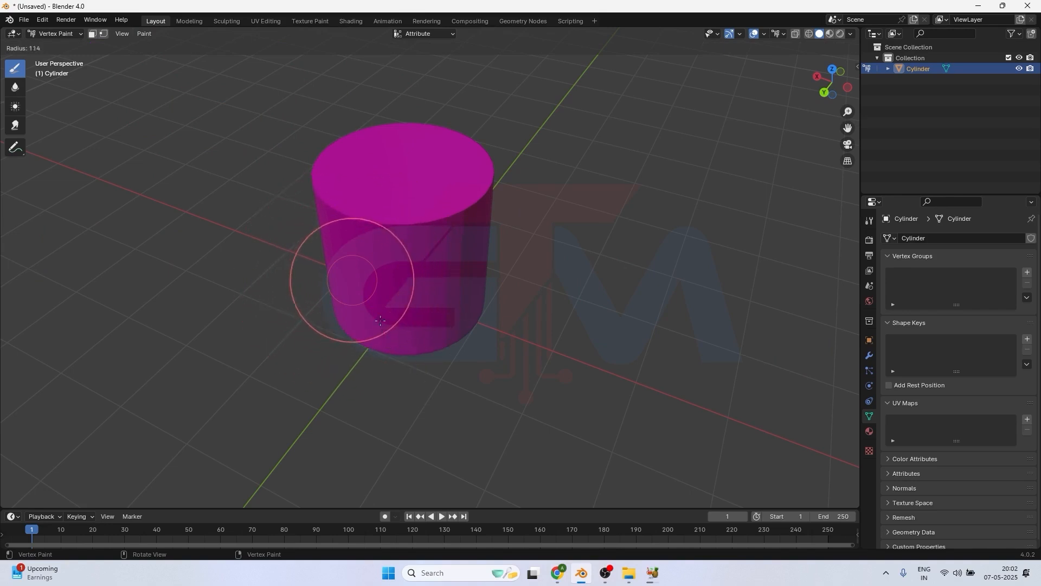
click(439, 386)
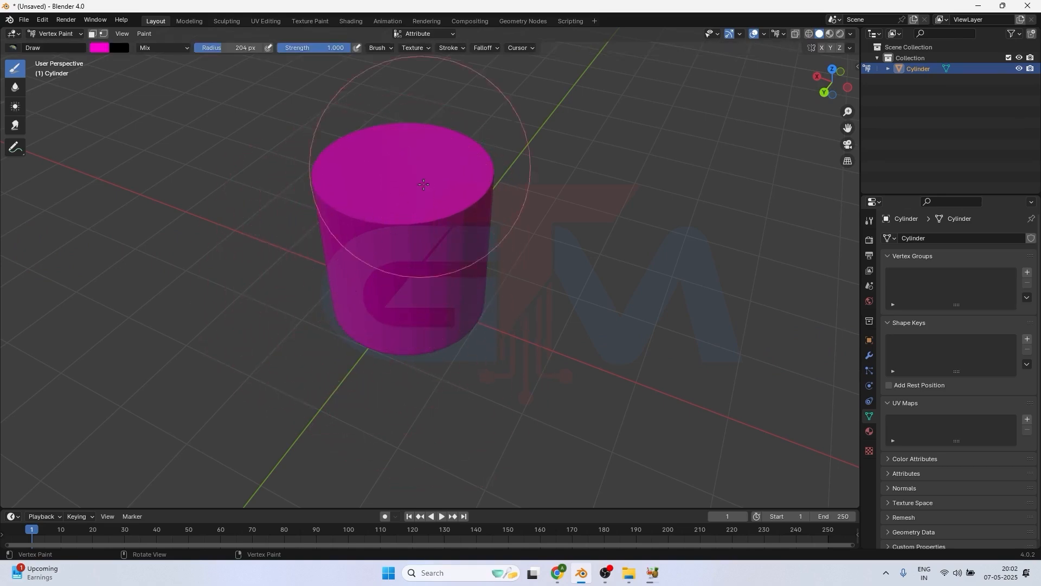
key(f)
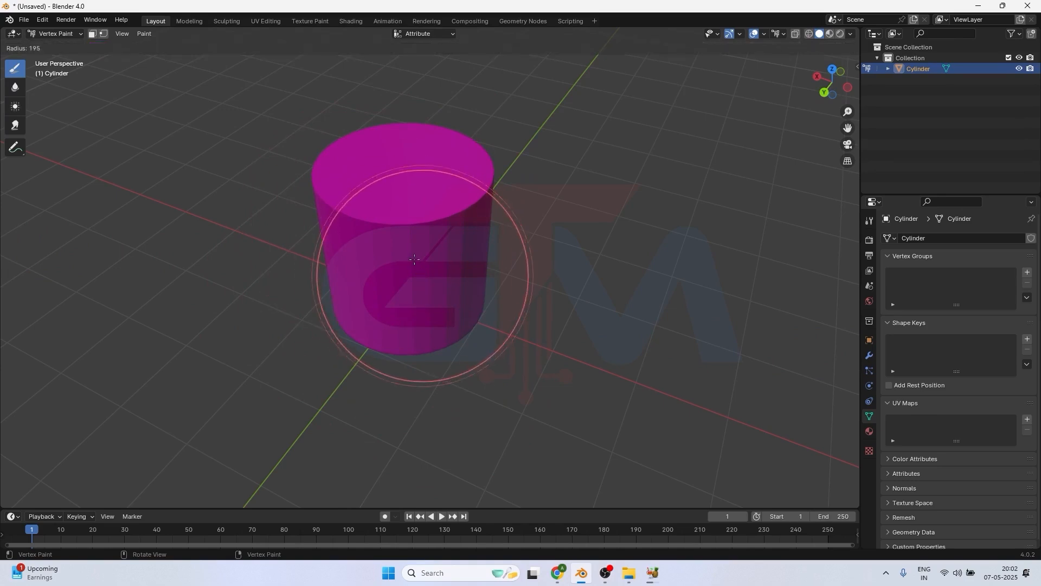
click(371, 192)
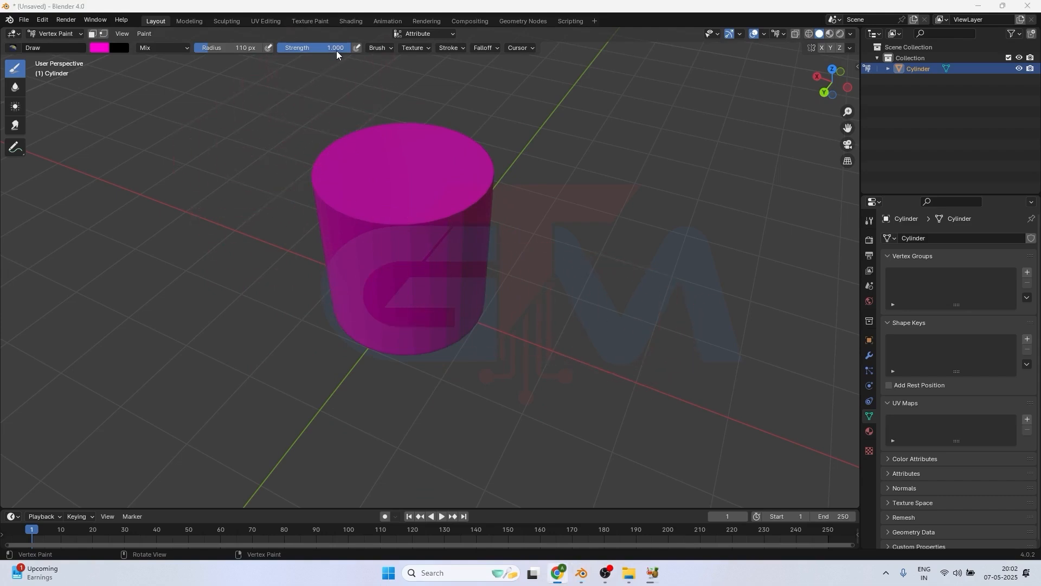
Step: Lower the Draw brush strength to 0.225 and readjust it to 0.176
drag(336, 51, 305, 51)
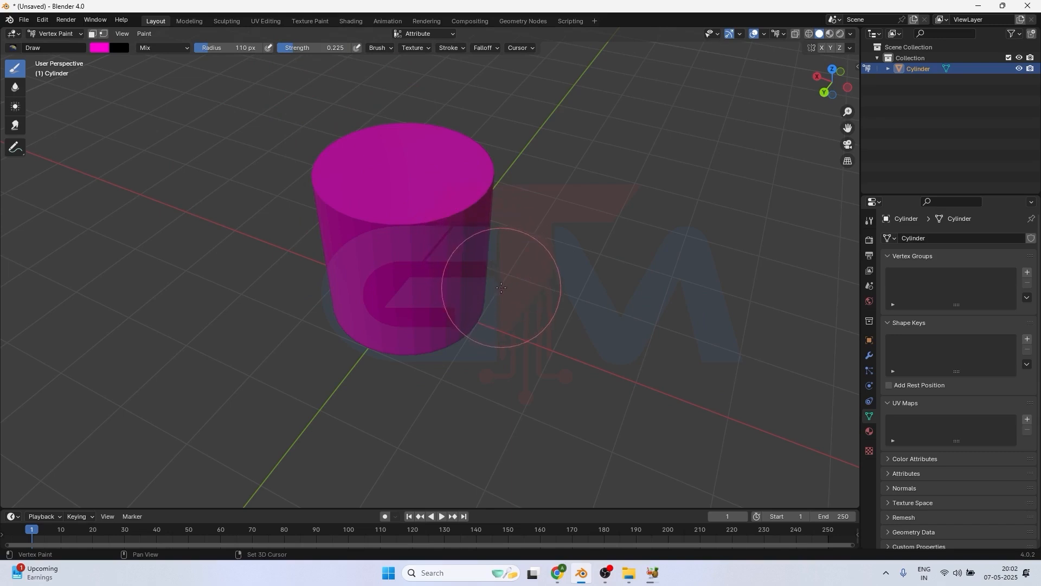
key(shift+f)
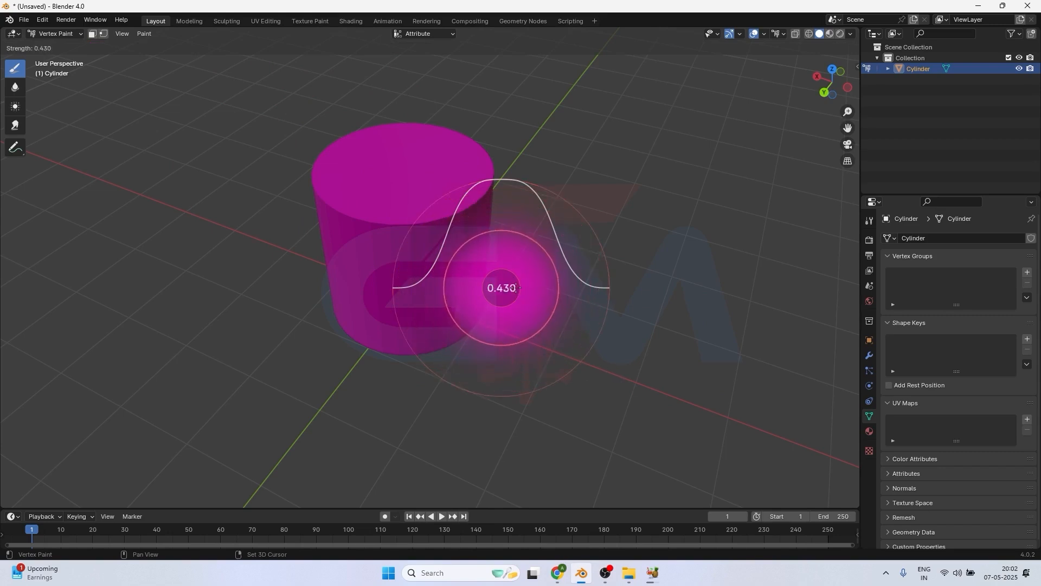
click(497, 266)
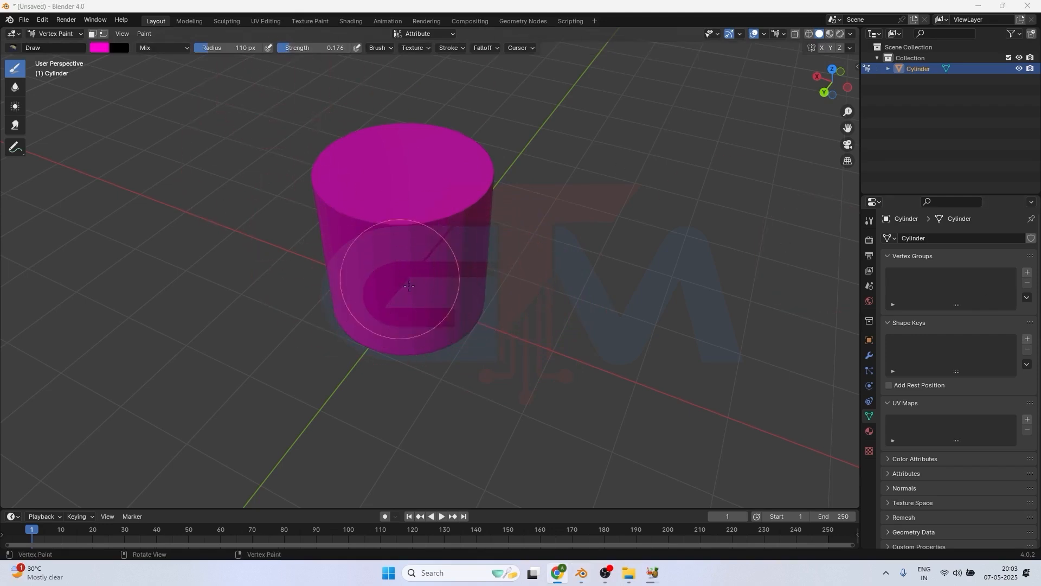
Step: Turn on face selection masking and select a block of six faces, three wide and two high, on the cylinder's front side
scroll(409, 286, up, 2)
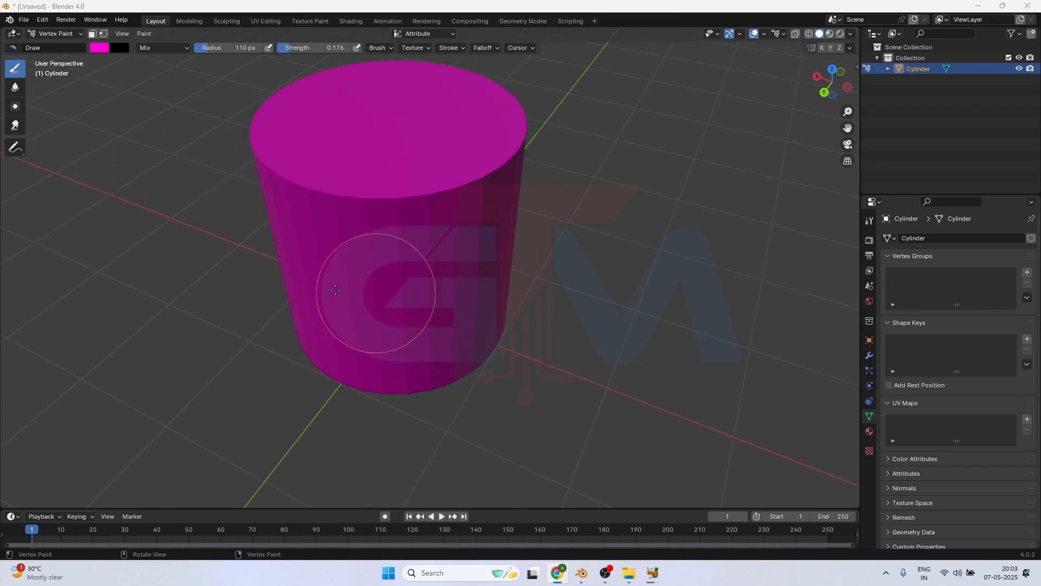
click(92, 35)
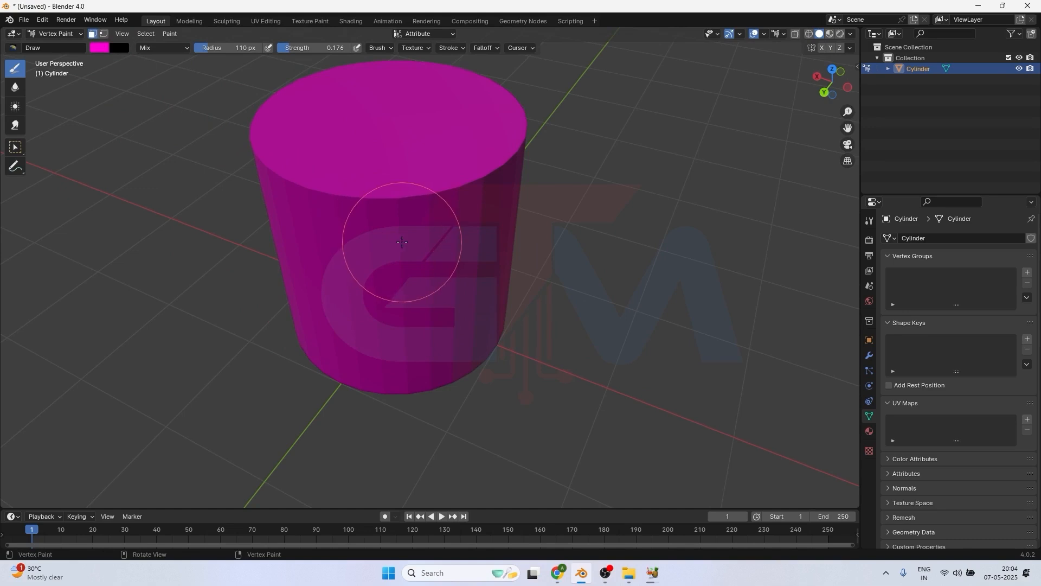
key(alt)
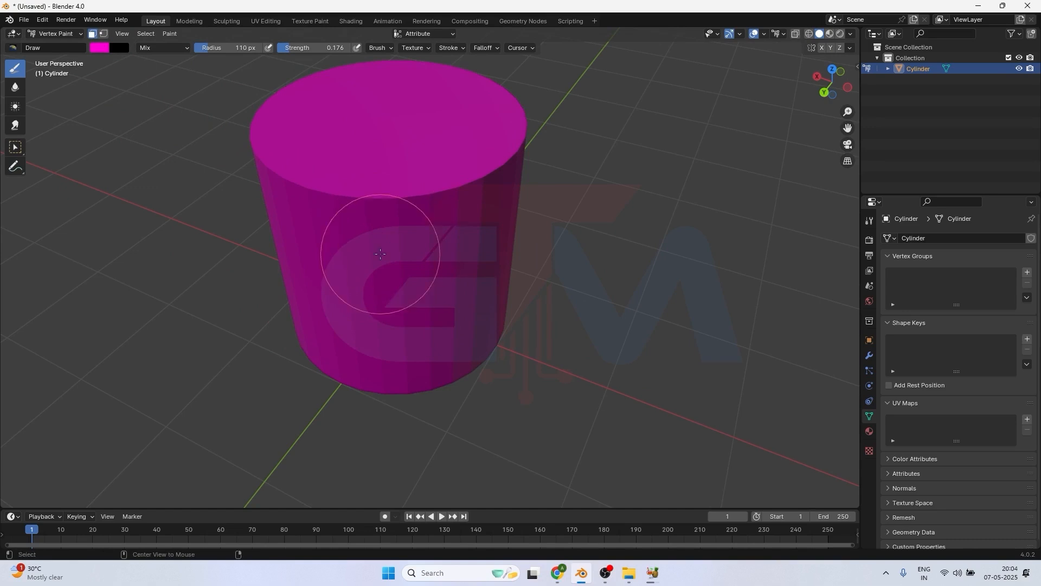
click(380, 254)
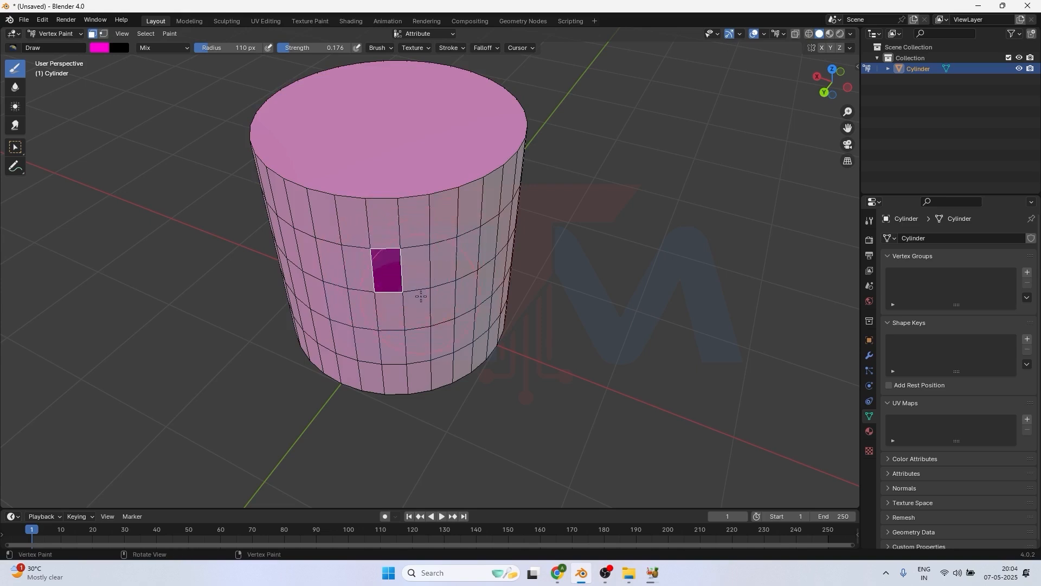
key(shift)
shift+click(413, 275)
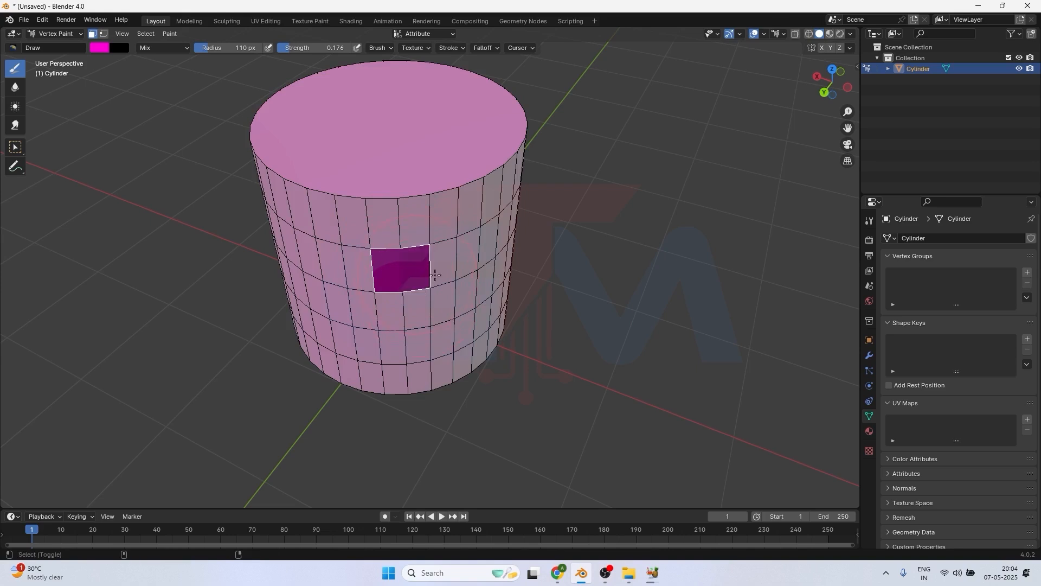
shift+click(440, 281)
shift+click(389, 312)
shift+click(419, 308)
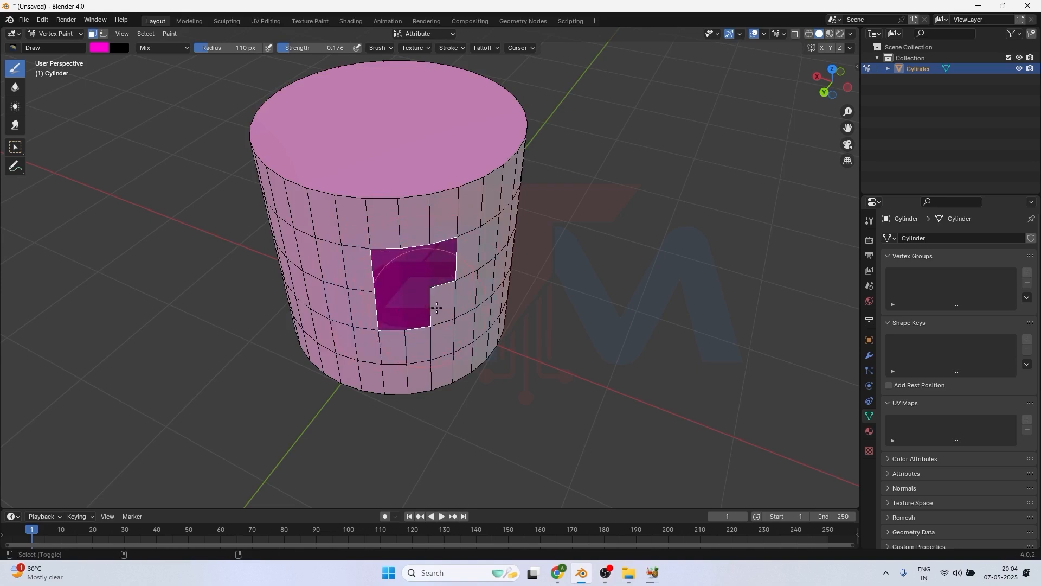
shift+click(438, 307)
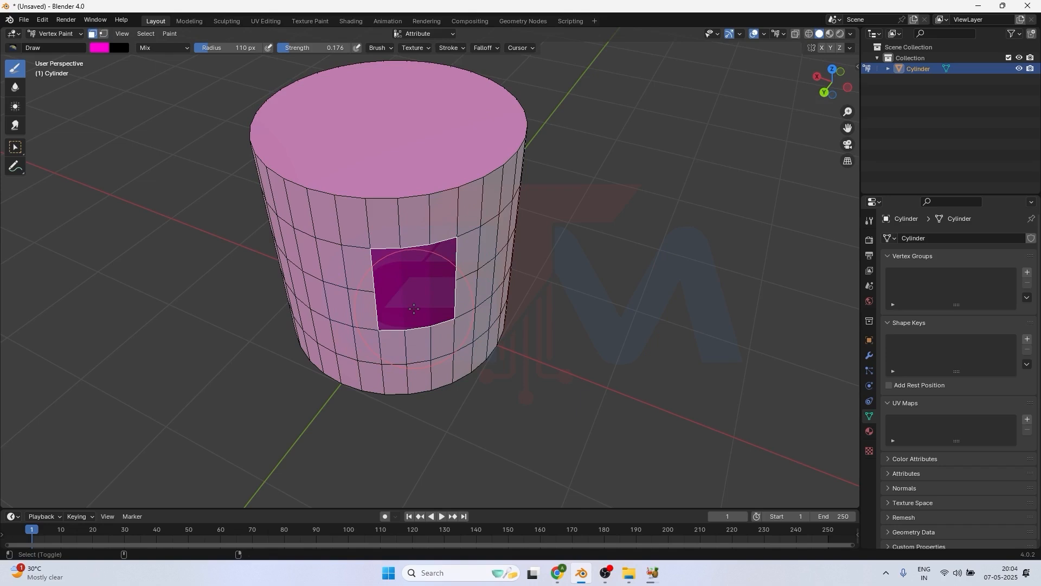
Step: Change the brush color to green, paint the six selected faces, and repaint them with the brush strength raised to 1.000
click(99, 48)
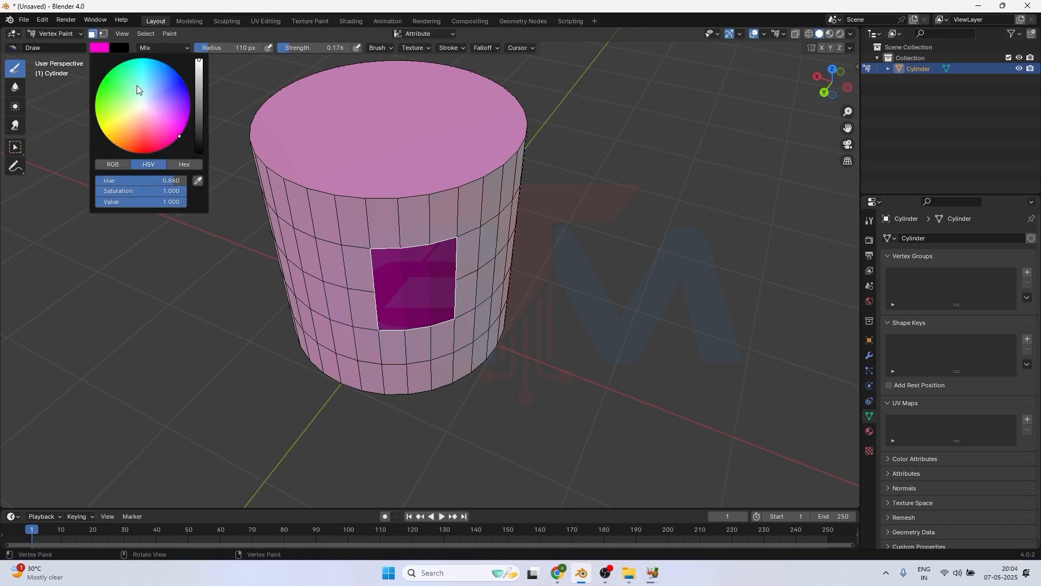
click(114, 81)
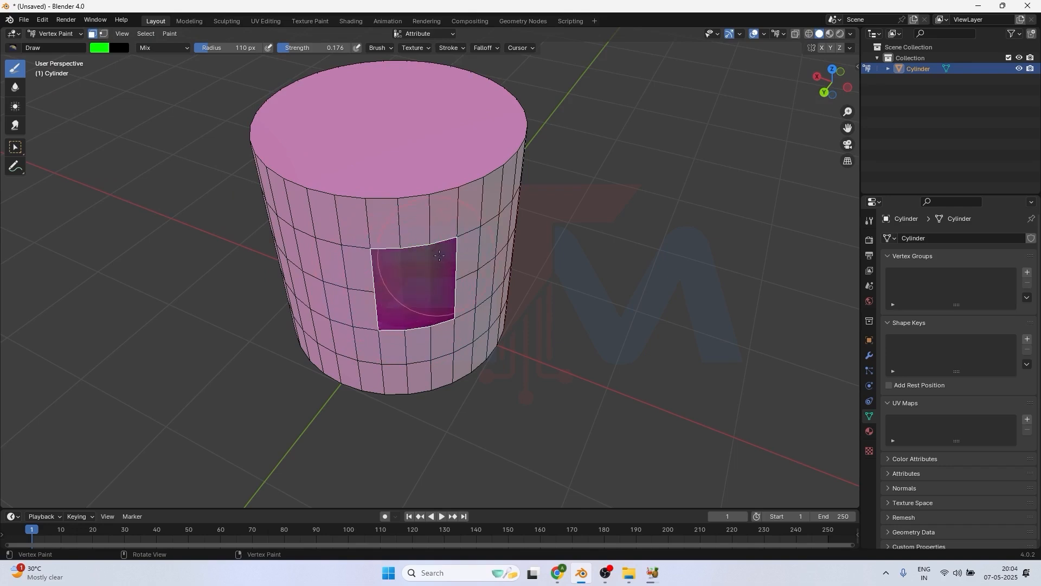
drag(291, 49, 351, 49)
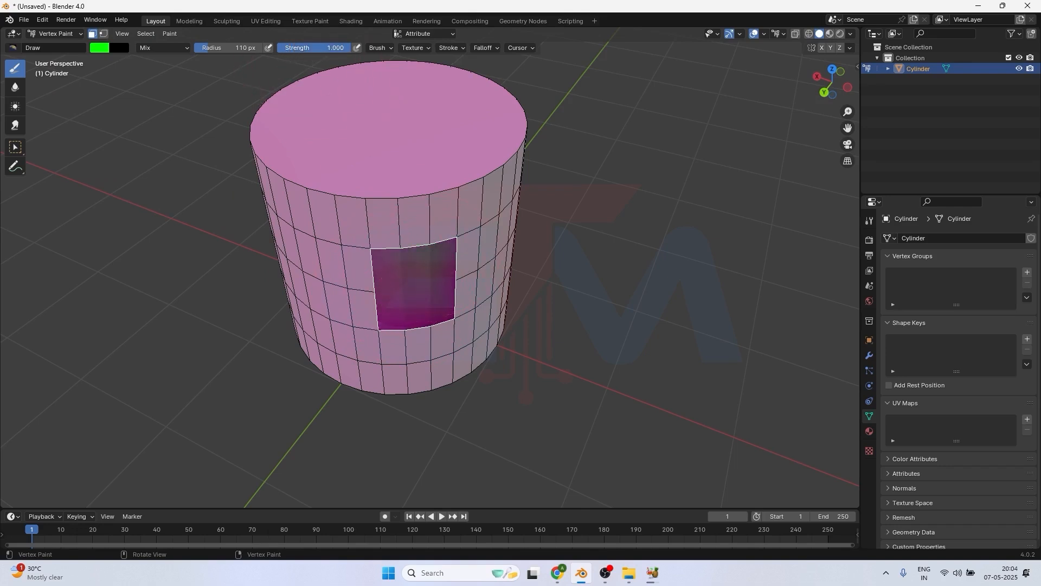
mouse_move(461, 292)
mouse_down()
mouse_move(429, 277)
mouse_move(442, 261)
mouse_move(422, 296)
mouse_move(390, 318)
mouse_move(447, 316)
mouse_up()
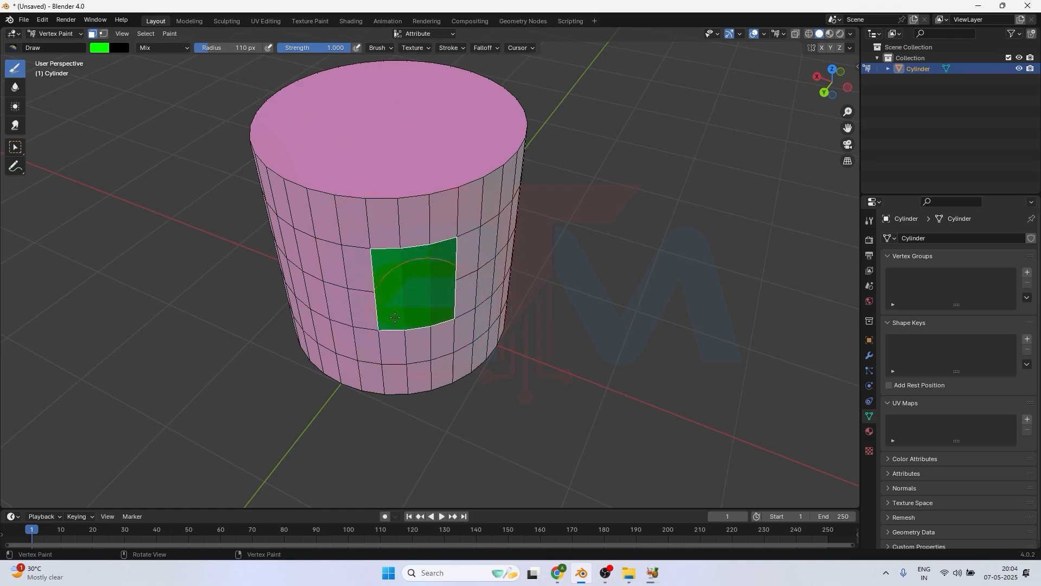